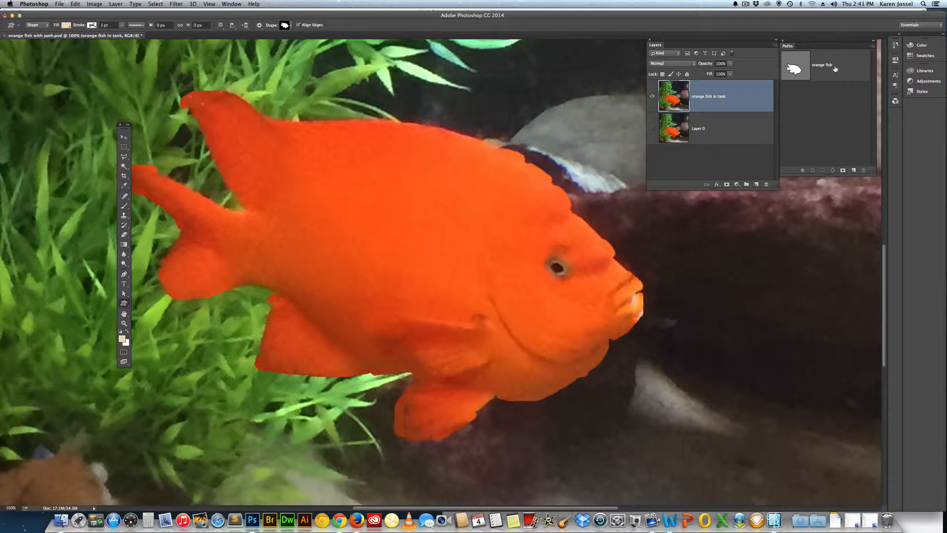
- Activate the orange fish path and reshape it at the upper tip of the lower rear fin using the Direct Selection Tool
{"action": "left_click", "coordinate": [795, 69]}
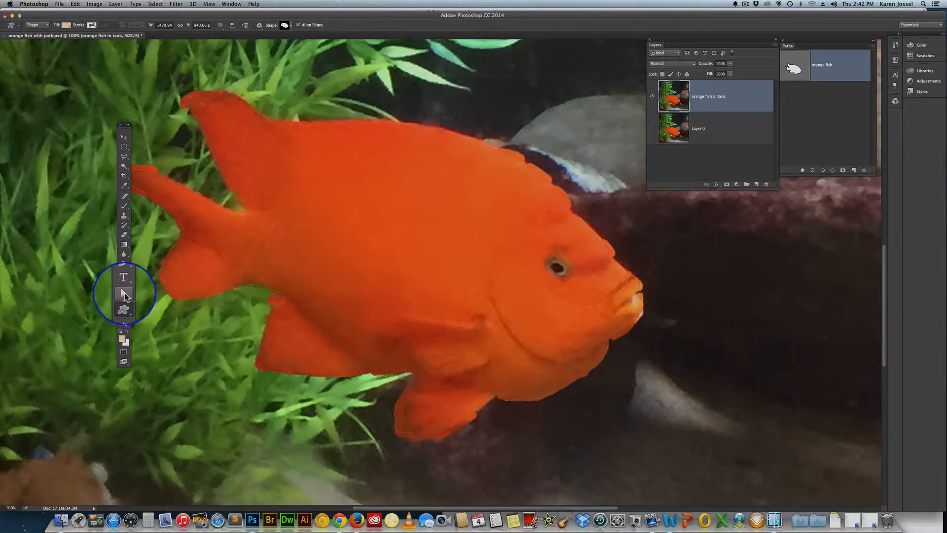
{"action": "left_click", "coordinate": [124, 293]}
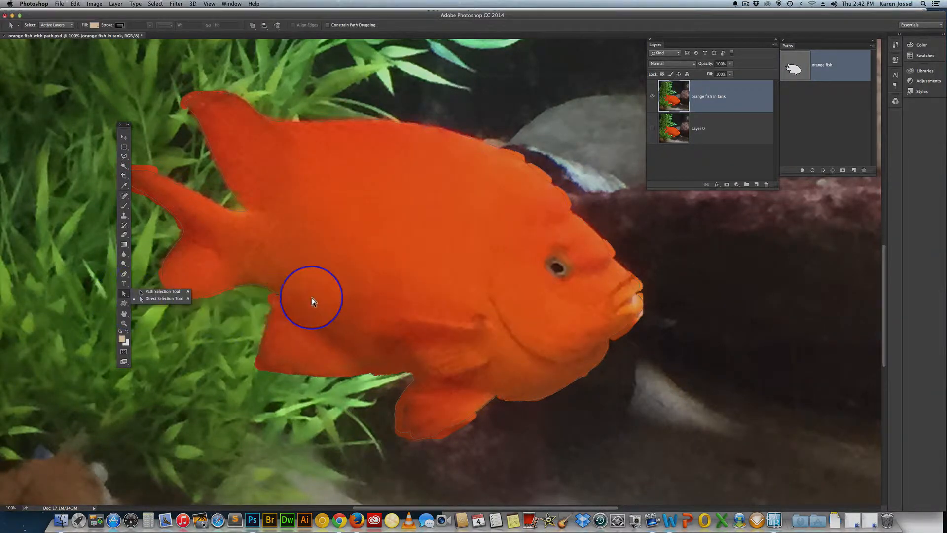
{"action": "left_click", "coordinate": [263, 289]}
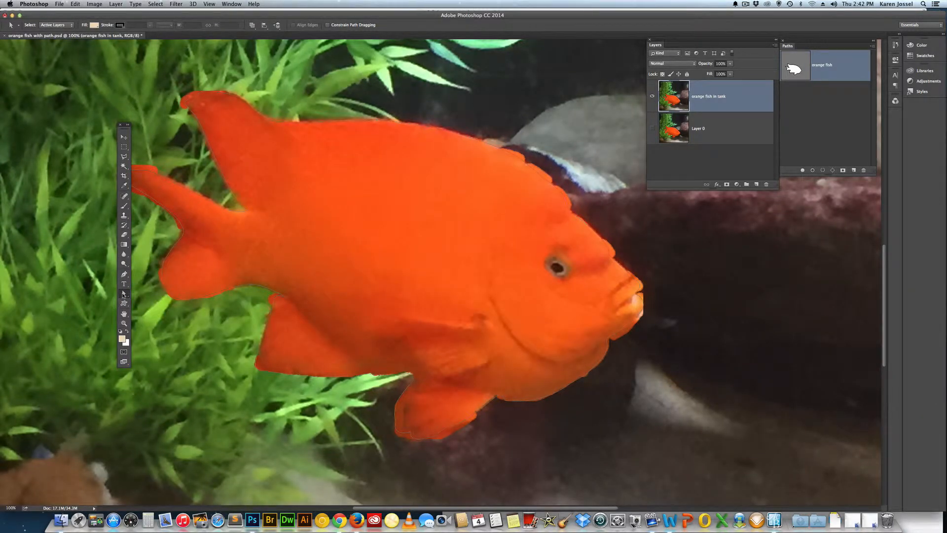
{"action": "left_click", "coordinate": [124, 294]}
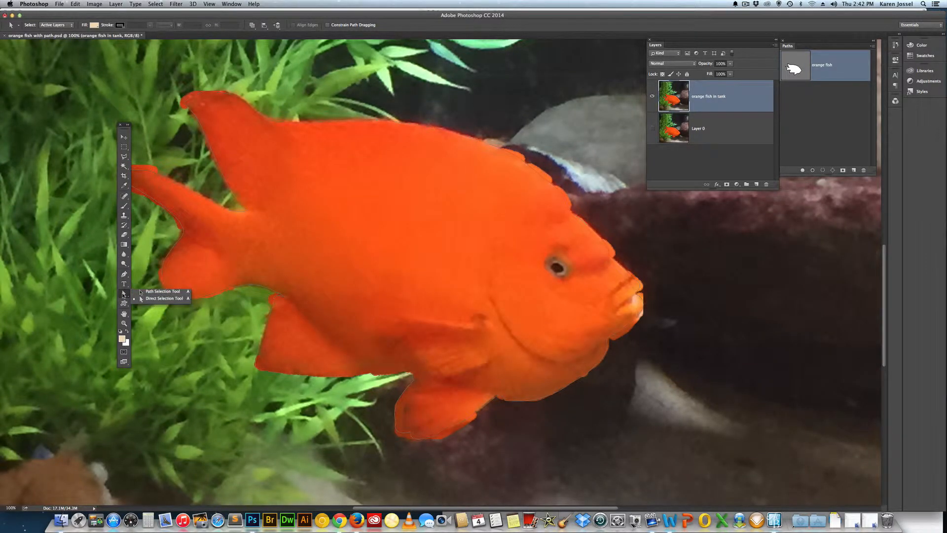
{"action": "left_click", "coordinate": [160, 299]}
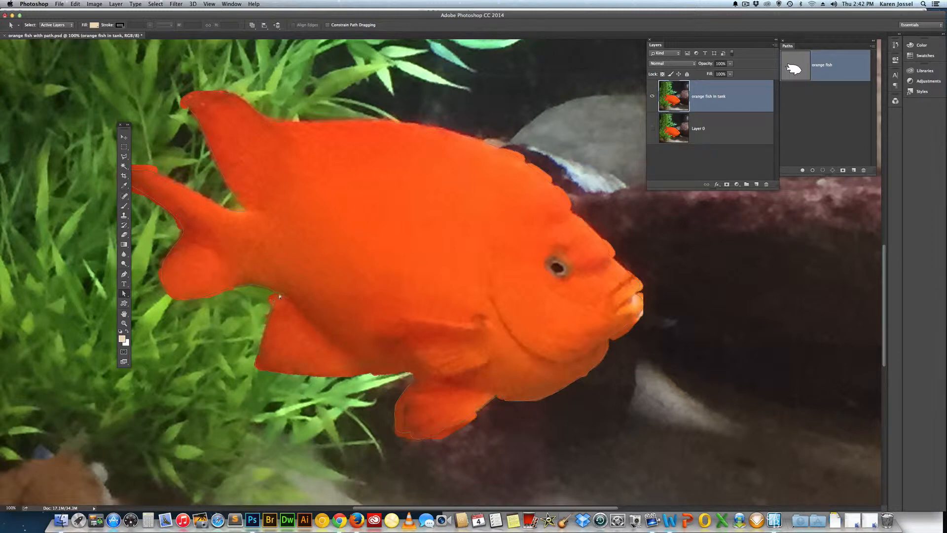
{"action": "left_click", "coordinate": [271, 306]}
{"action": "left_click_drag", "start_coordinate": [270, 305], "coordinate": [275, 302]}
{"action": "left_click_drag", "start_coordinate": [274, 301], "coordinate": [266, 298]}
- Edit anchor points along the back edge of the lower rear fin with the Pen Tool and fit the path to the fin
{"action": "left_click", "coordinate": [124, 275]}
{"action": "left_click", "coordinate": [124, 275]}
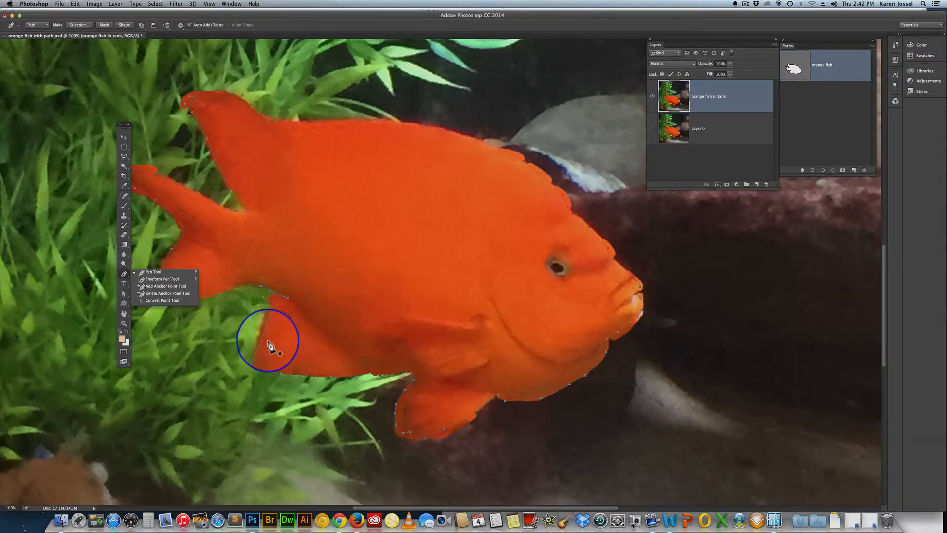
{"action": "left_click", "coordinate": [270, 331]}
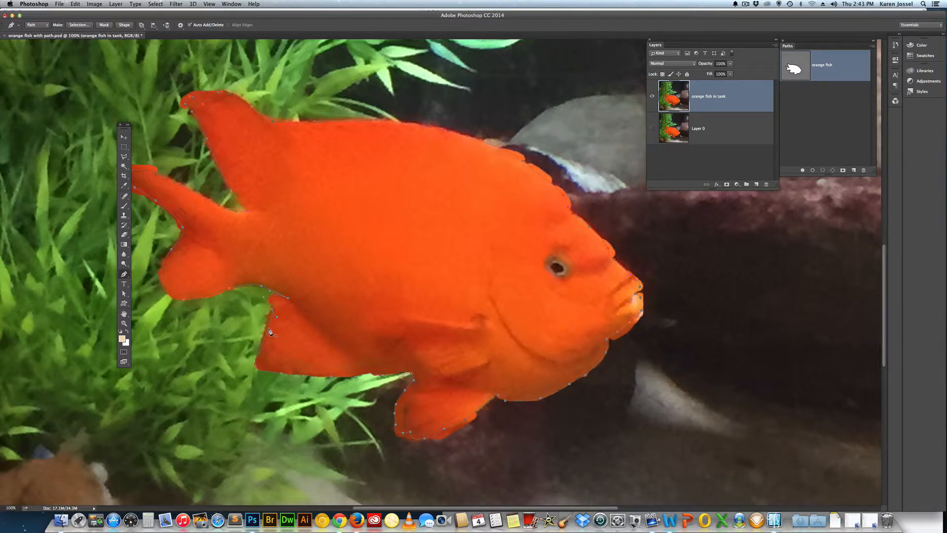
{"action": "left_click", "coordinate": [269, 329]}
{"action": "left_click", "coordinate": [264, 344]}
{"action": "left_click", "coordinate": [125, 293]}
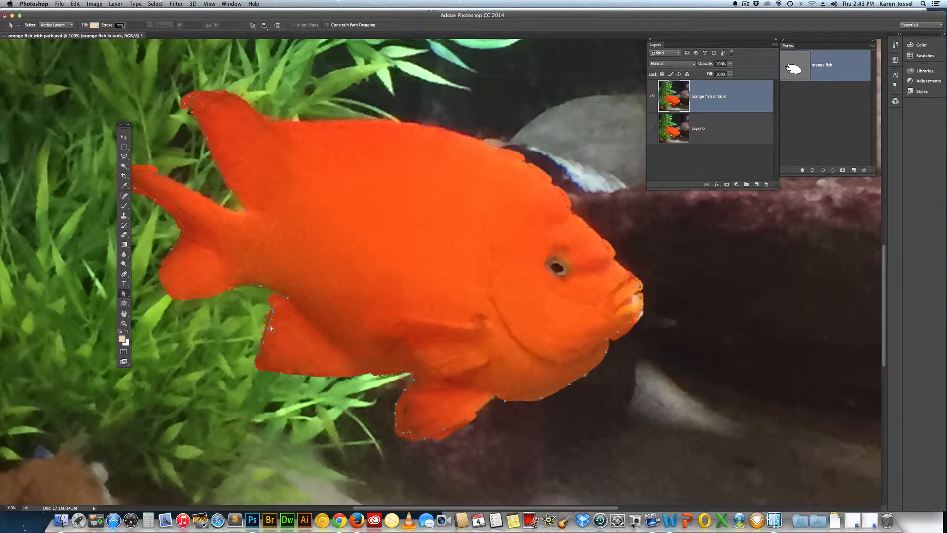
{"action": "left_click_drag", "start_coordinate": [267, 329], "coordinate": [266, 328]}
- Move the toolbox clear of the tail and refine the path along the lower edge of the tail's upper lobe with the Pen Tool
{"action": "left_click_drag", "start_coordinate": [125, 126], "coordinate": [88, 130]}
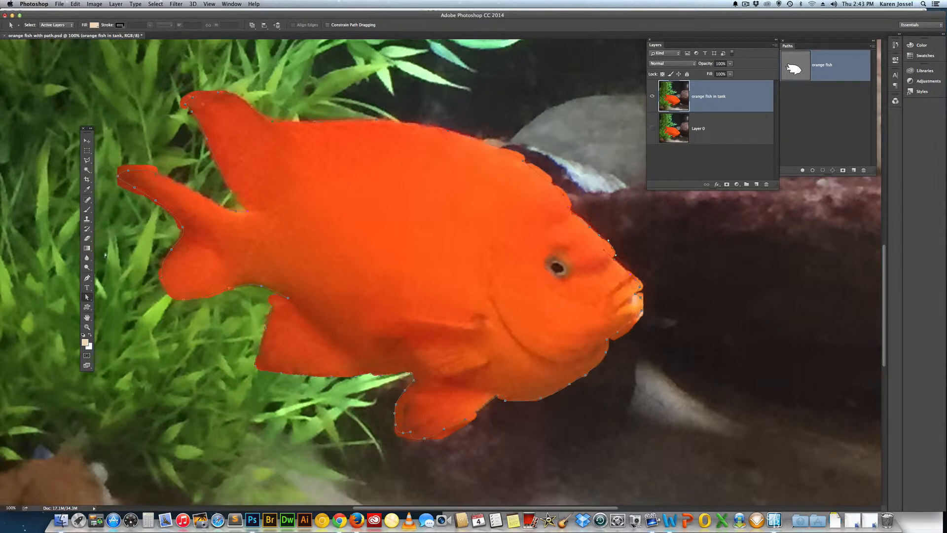
{"action": "left_click", "coordinate": [87, 277]}
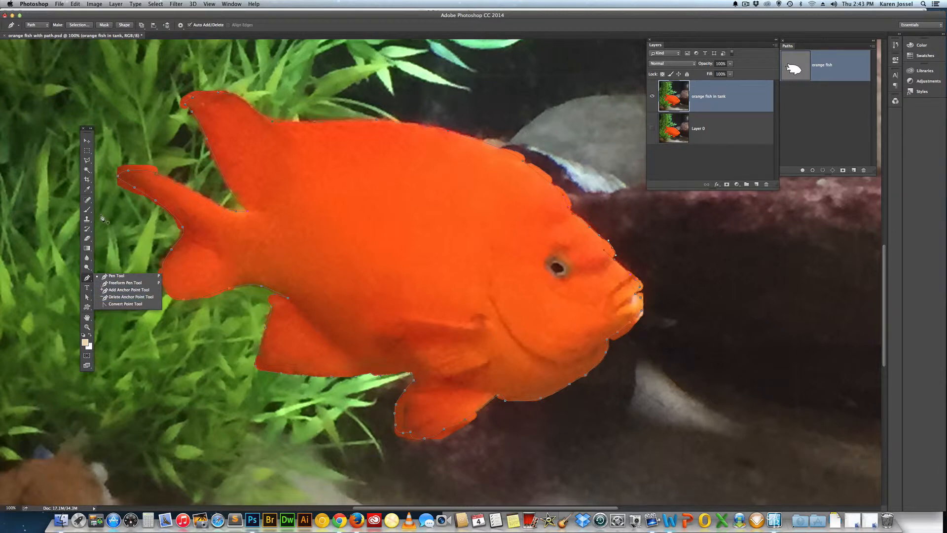
{"action": "left_click", "coordinate": [135, 190]}
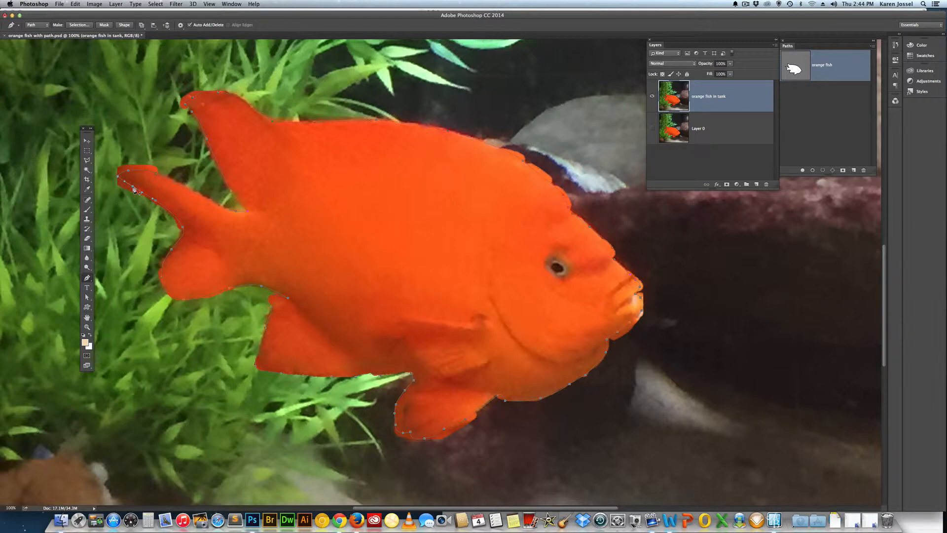
{"action": "key", "text": "super"}
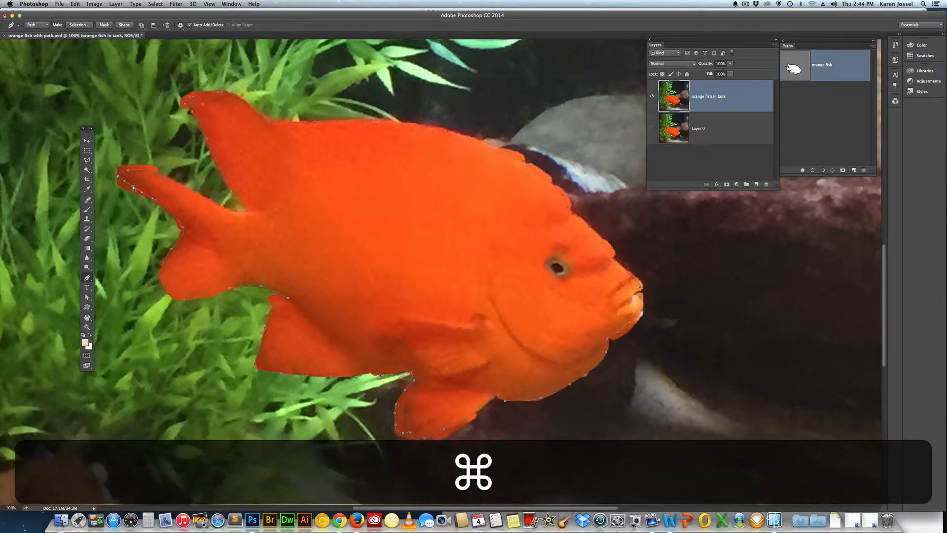
{"action": "left_click_drag", "start_coordinate": [133, 188], "coordinate": [124, 189]}
{"action": "key", "text": "alt"}
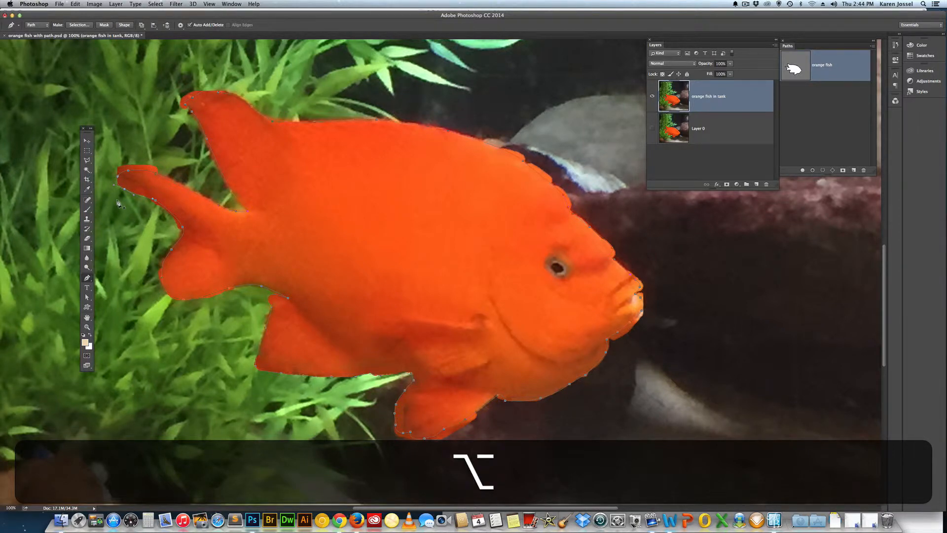
- Adjust the path's anchor points and curves at the tail's upper tip and in the notch between the tail lobes
{"action": "key", "text": "super"}
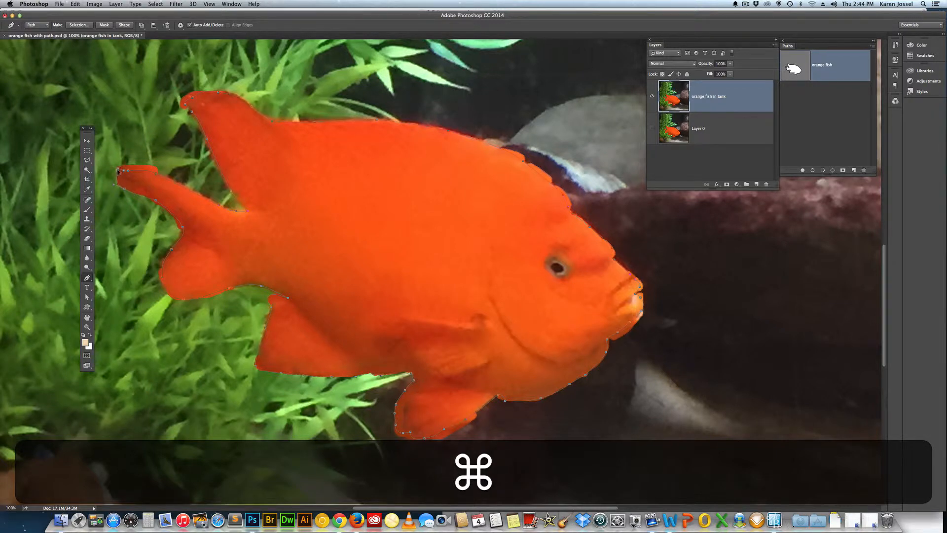
{"action": "left_click_drag", "start_coordinate": [124, 172], "coordinate": [130, 166]}
{"action": "key", "text": "alt"}
{"action": "left_click_drag", "start_coordinate": [183, 227], "coordinate": [179, 227]}
- Fine-tune the path's anchor point on the fish's upper back, just behind the head
{"action": "key", "text": "super"}
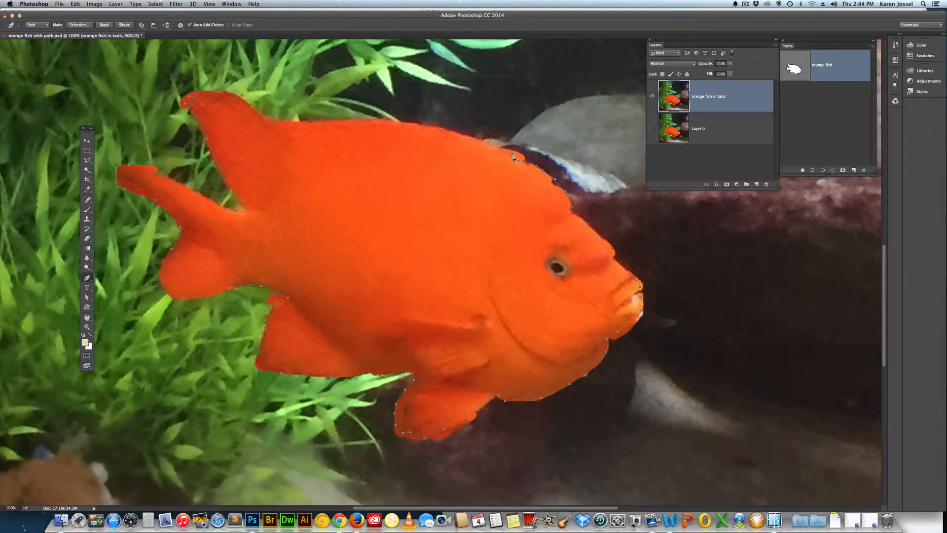
{"action": "key", "text": "super"}
{"action": "key", "text": "super"}
{"action": "left_click_drag", "start_coordinate": [494, 143], "coordinate": [492, 145]}
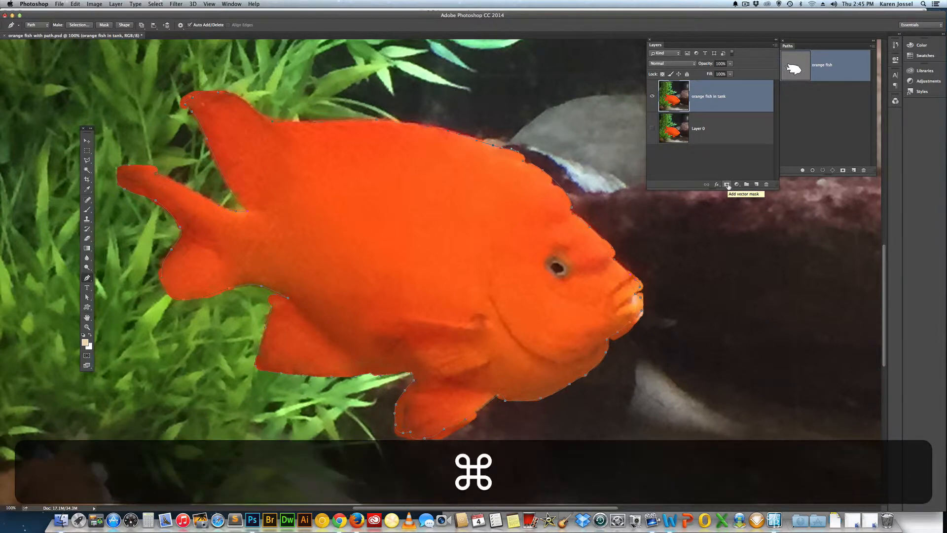
- Add a vector mask from the path to the orange fish in tank layer and adjust the mask's outline along the back
{"action": "left_click", "coordinate": [728, 185], "text": "super"}
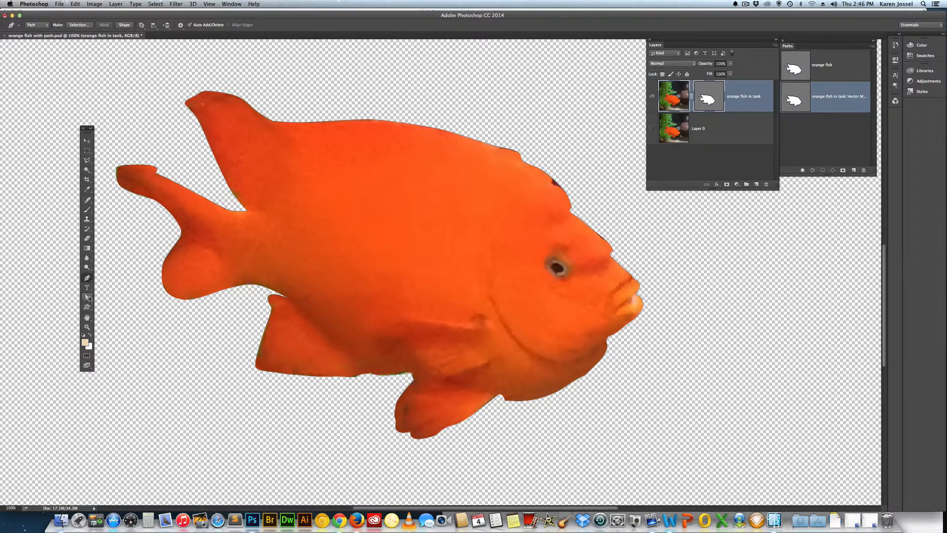
{"action": "left_click", "coordinate": [87, 297]}
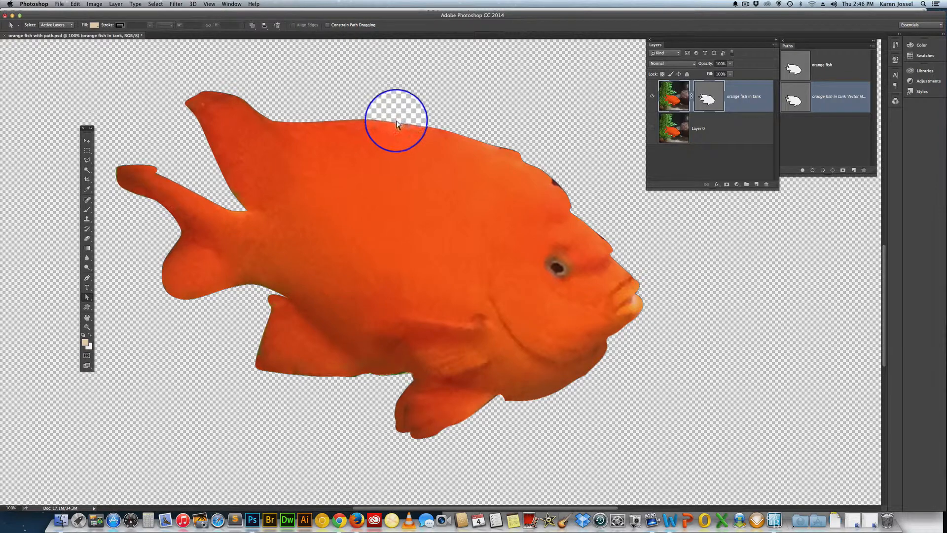
{"action": "left_click", "coordinate": [395, 121]}
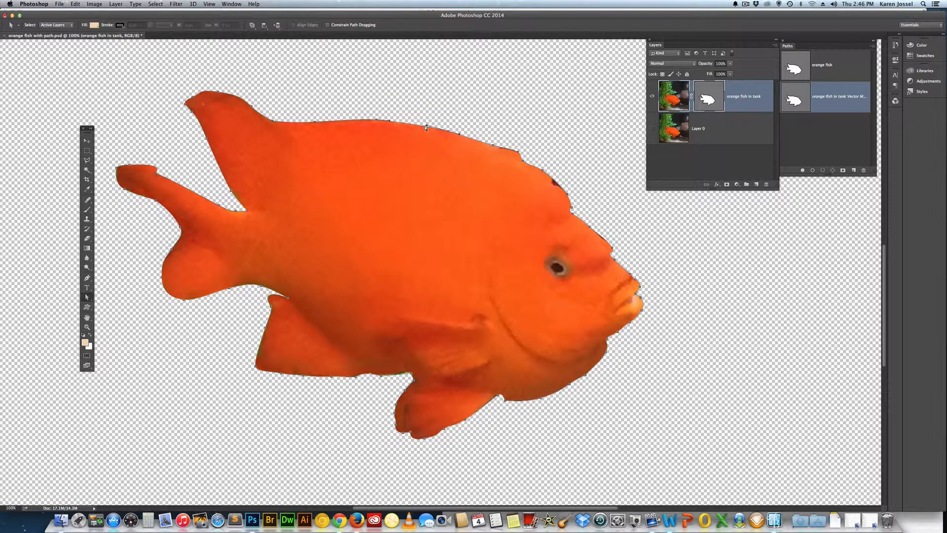
{"action": "left_click_drag", "start_coordinate": [427, 127], "coordinate": [425, 127]}
- Reposition the mask path's anchor point and direction handle on the snout above the mouth
{"action": "left_click", "coordinate": [612, 248]}
{"action": "mouse_move", "coordinate": [613, 251]}
{"action": "left_mouse_down"}
{"action": "mouse_move", "coordinate": [630, 248]}
{"action": "mouse_move", "coordinate": [605, 238]}
{"action": "mouse_move", "coordinate": [617, 251]}
{"action": "left_mouse_up"}
{"action": "key", "text": "super"}
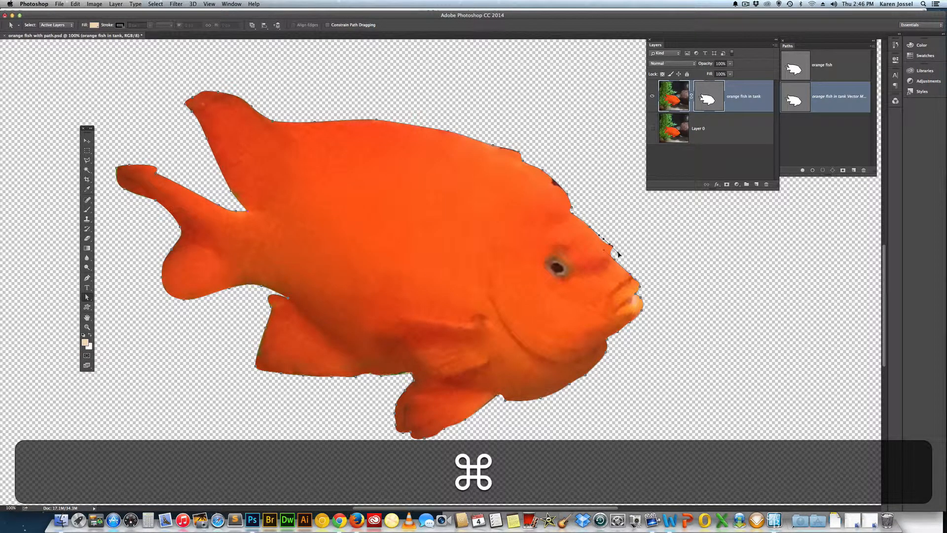
{"action": "key", "text": "alt"}
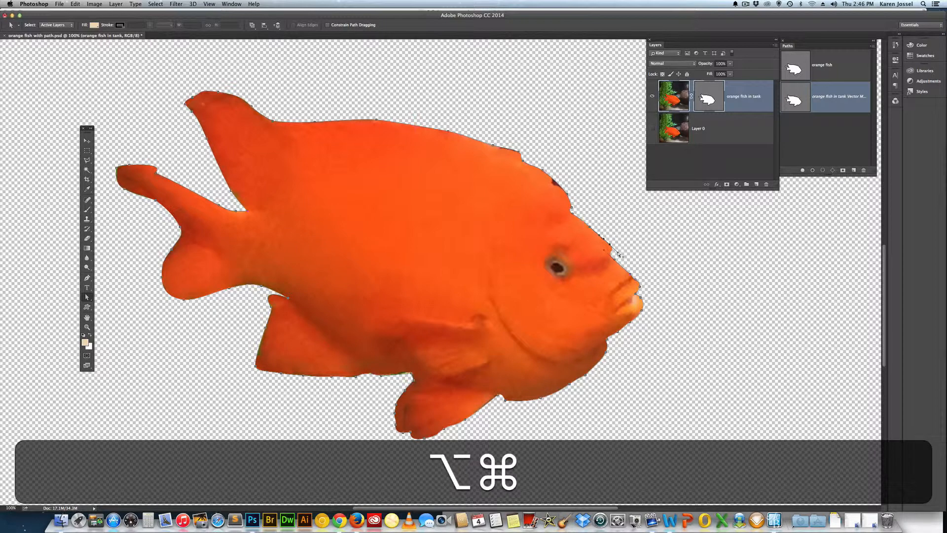
{"action": "left_click_drag", "start_coordinate": [621, 252], "coordinate": [623, 249]}
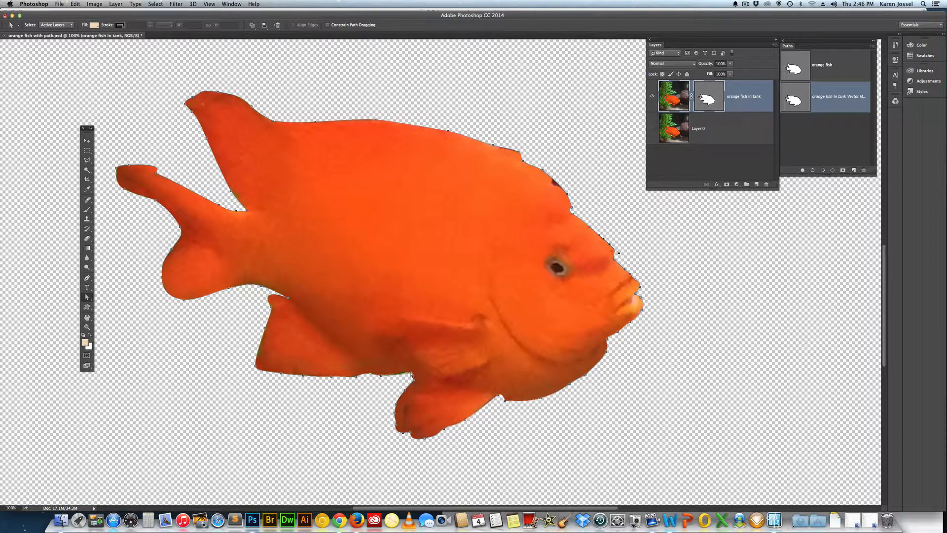
- Move the mask path's anchor point where the belly meets the lower front fin
{"action": "left_click", "coordinate": [409, 373]}
{"action": "left_click", "coordinate": [505, 401]}
{"action": "left_click_drag", "start_coordinate": [505, 401], "coordinate": [506, 402]}
- Reshape the mask path with the Pen Tool to exclude the dark background spot on the forehead edge
{"action": "left_click", "coordinate": [555, 185]}
{"action": "left_click", "coordinate": [86, 297]}
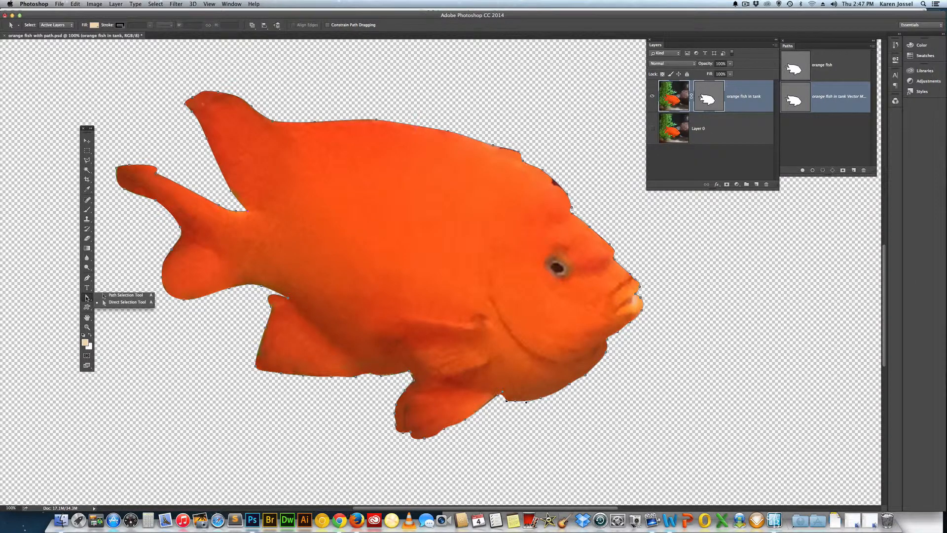
{"action": "left_click", "coordinate": [99, 283]}
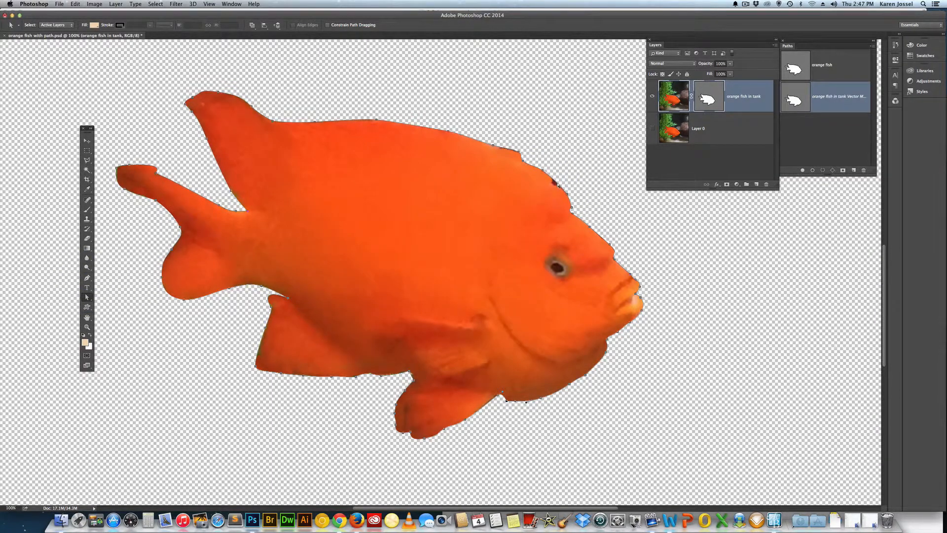
{"action": "left_click", "coordinate": [87, 277]}
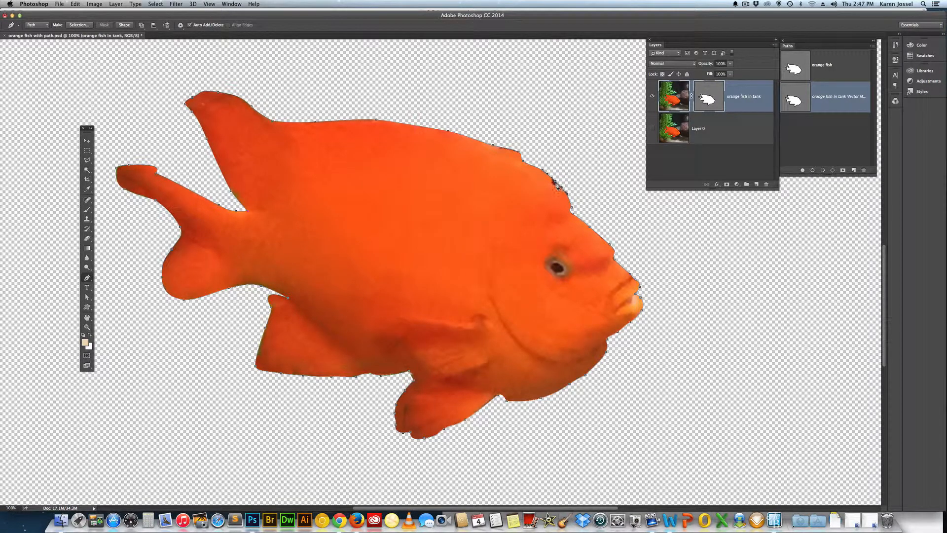
{"action": "key", "text": "super"}
- Choose the Custom Shape Tool and delete the fish shape from the custom shape library
{"action": "left_click", "coordinate": [87, 308]}
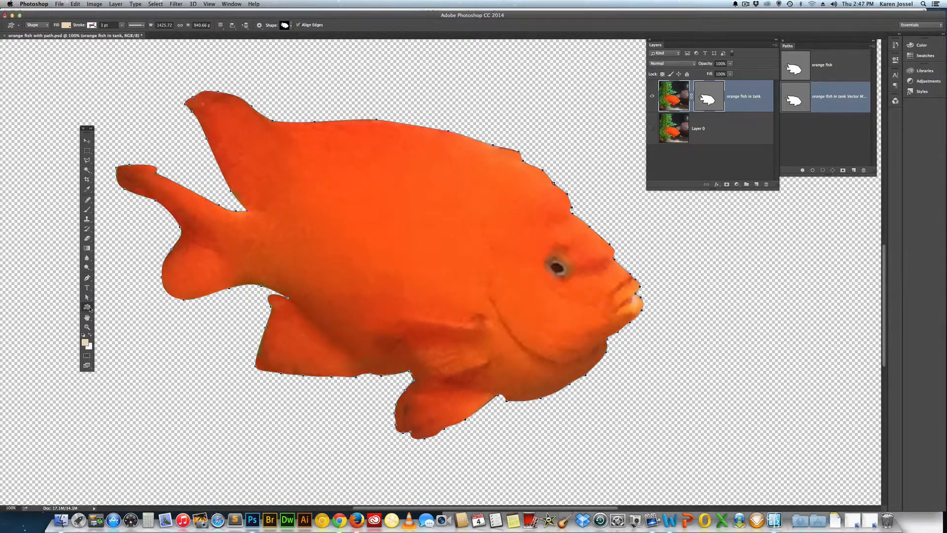
{"action": "right_click", "coordinate": [87, 307]}
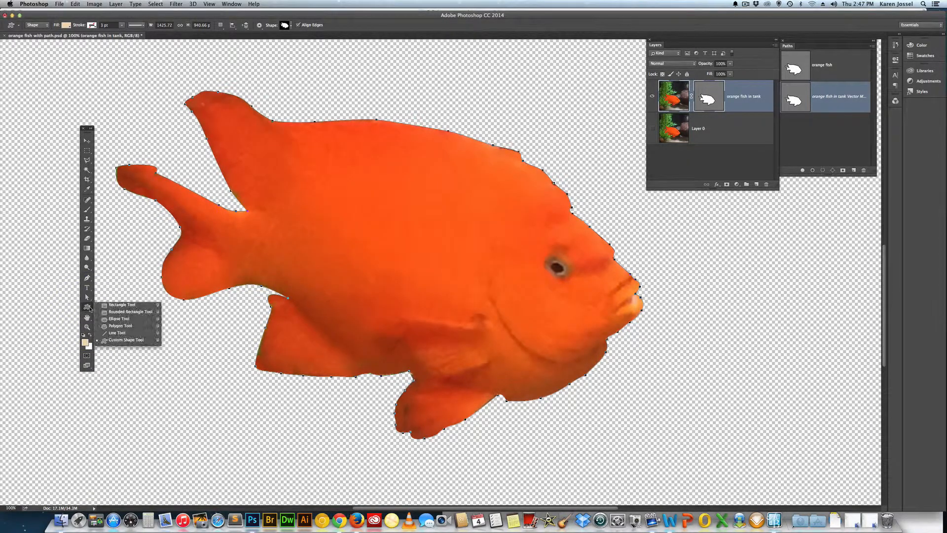
{"action": "left_click", "coordinate": [126, 340]}
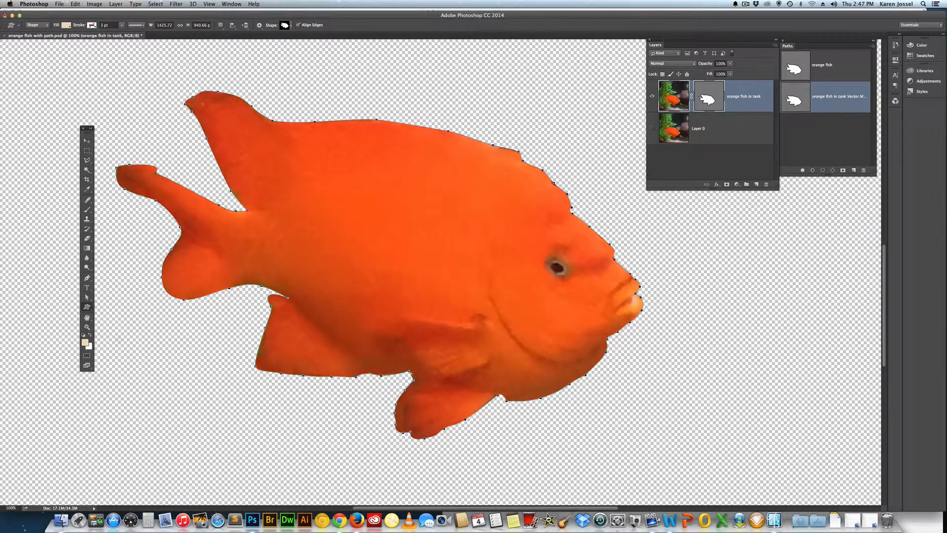
{"action": "left_click", "coordinate": [291, 25]}
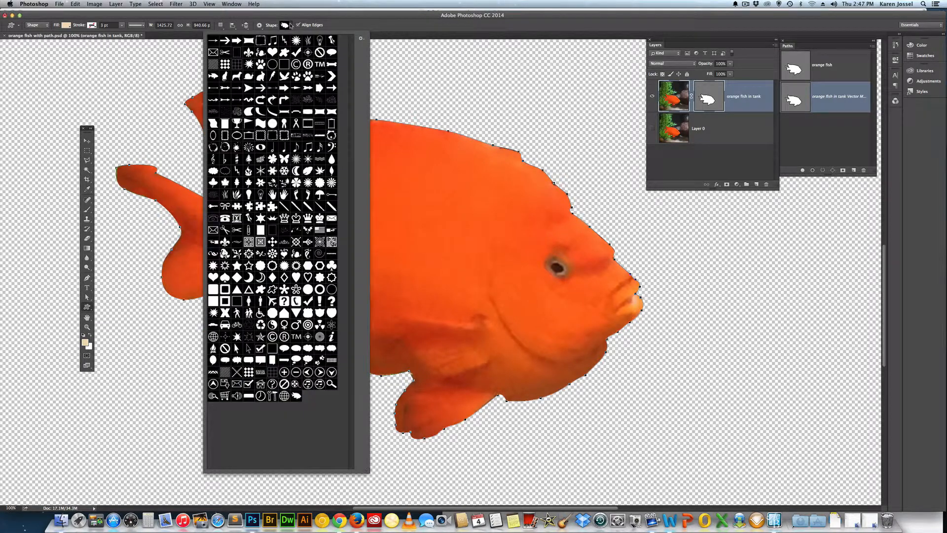
{"action": "left_click", "coordinate": [299, 397], "text": "alt"}
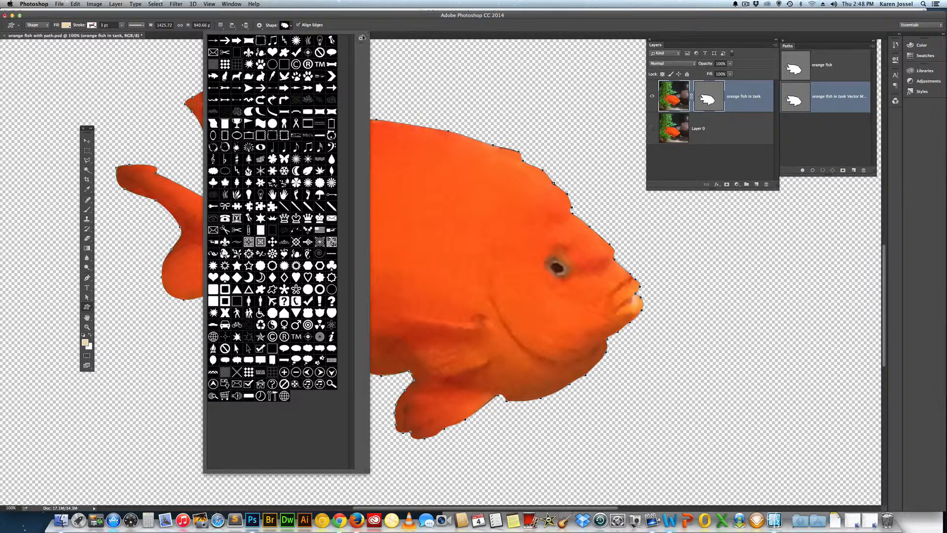
- Reset the custom shapes to the defaults without saving the current set, and shrink the shape picker
{"action": "left_click", "coordinate": [361, 38]}
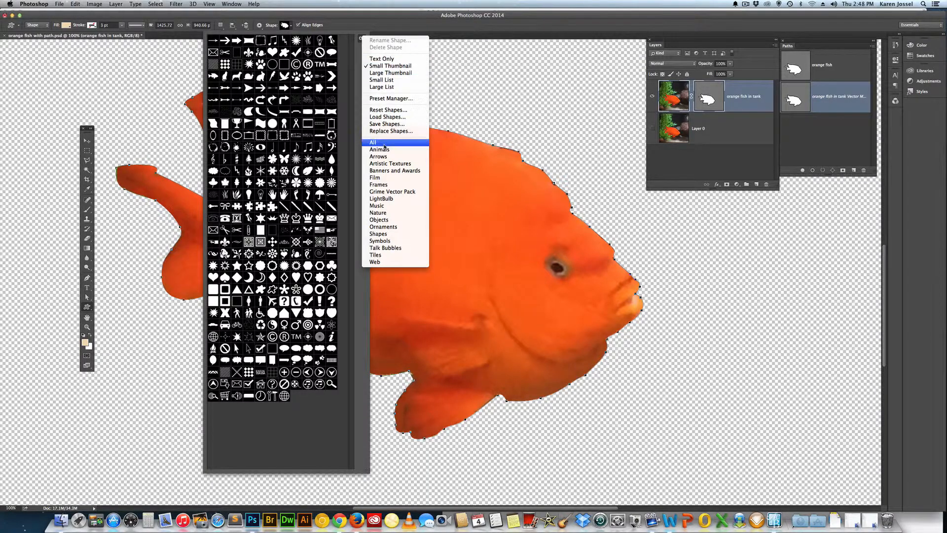
{"action": "left_click", "coordinate": [388, 109]}
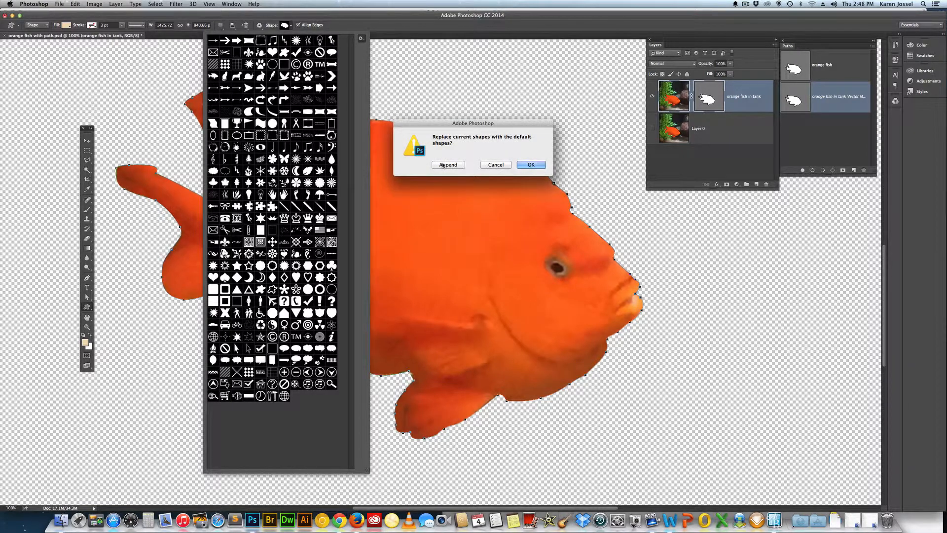
{"action": "left_click", "coordinate": [527, 168]}
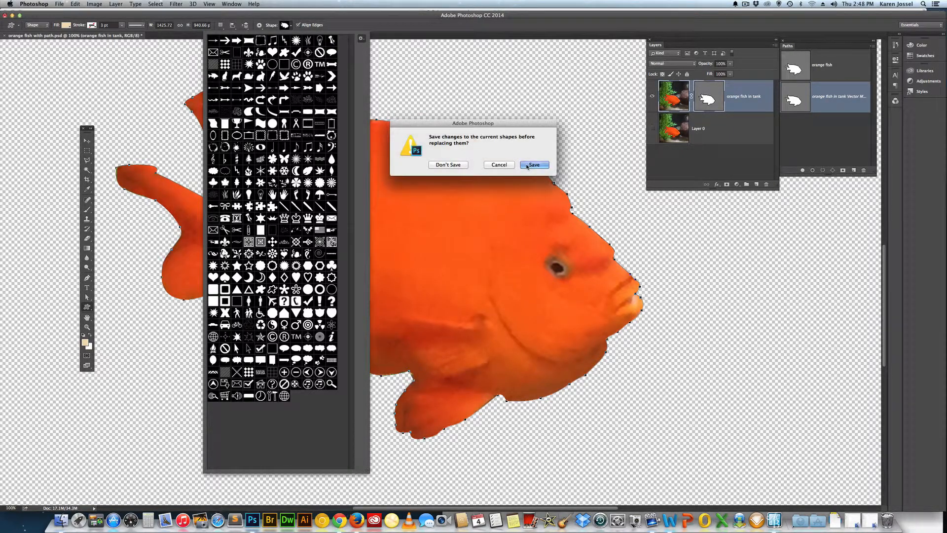
{"action": "left_click", "coordinate": [449, 165]}
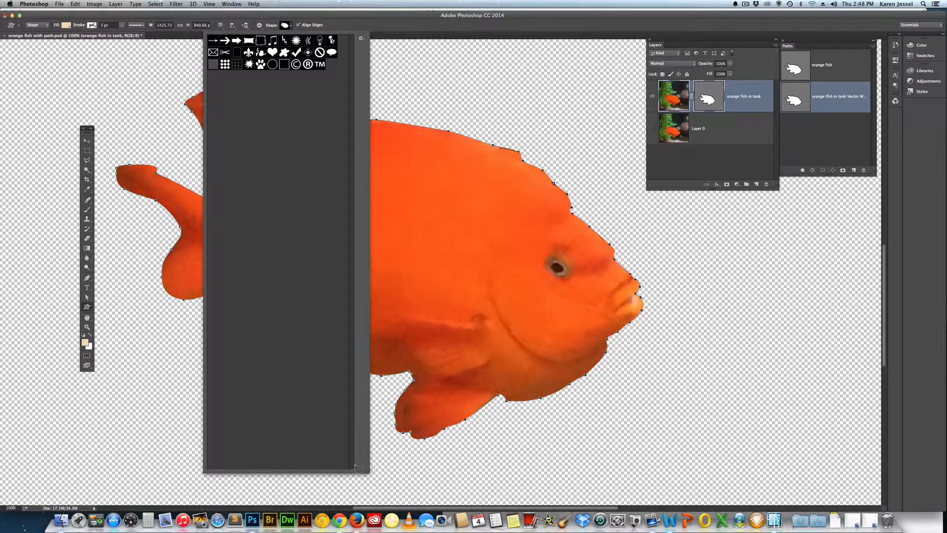
{"action": "left_click_drag", "start_coordinate": [367, 472], "coordinate": [348, 199]}
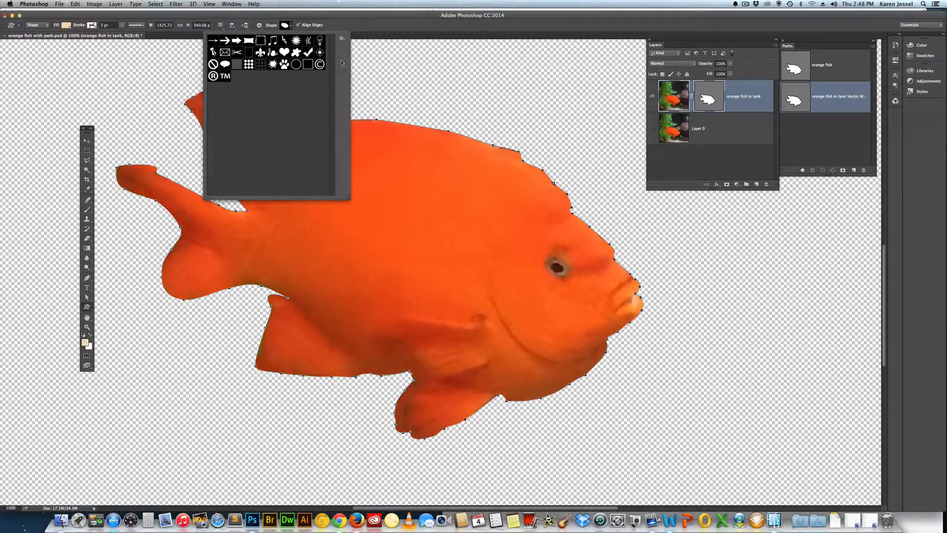
- Append the Animals shapes to the current custom shape library
{"action": "left_click", "coordinate": [341, 38]}
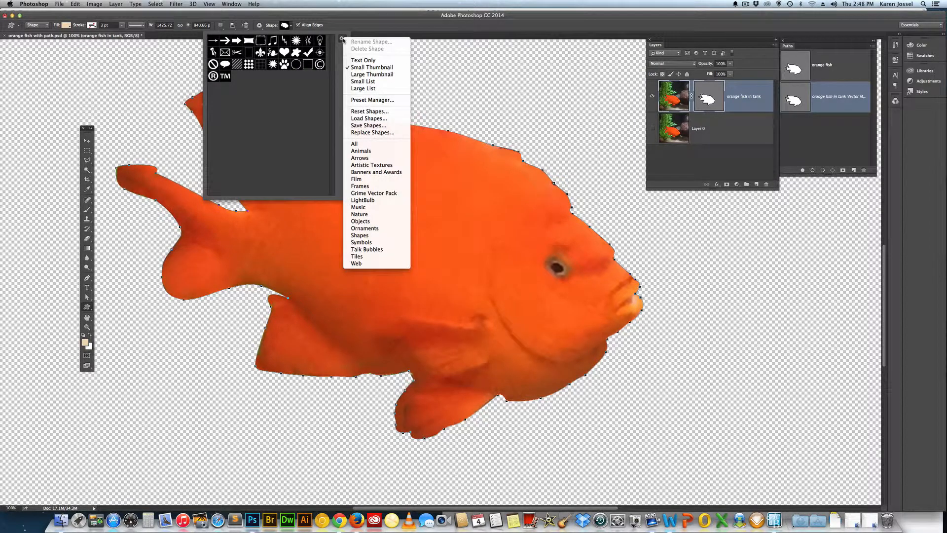
{"action": "left_click", "coordinate": [361, 151]}
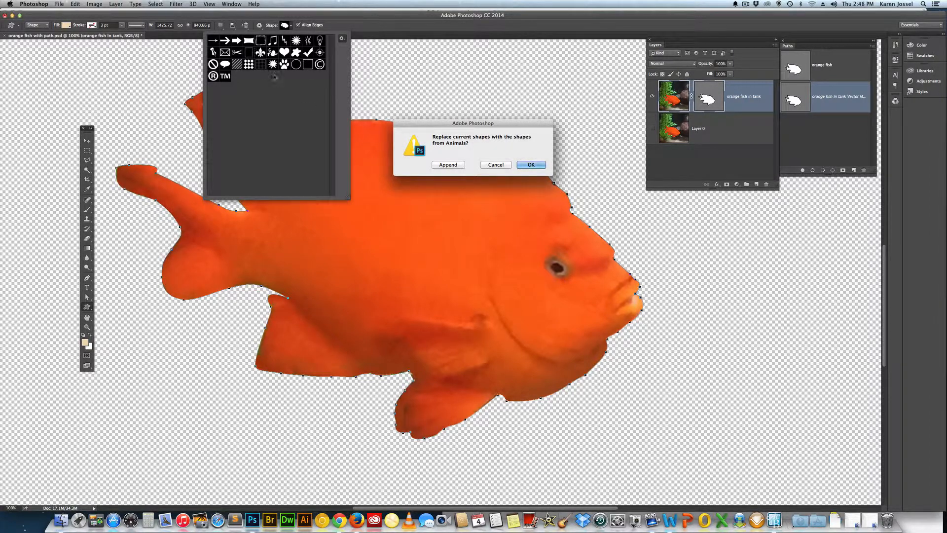
{"action": "left_click", "coordinate": [449, 164]}
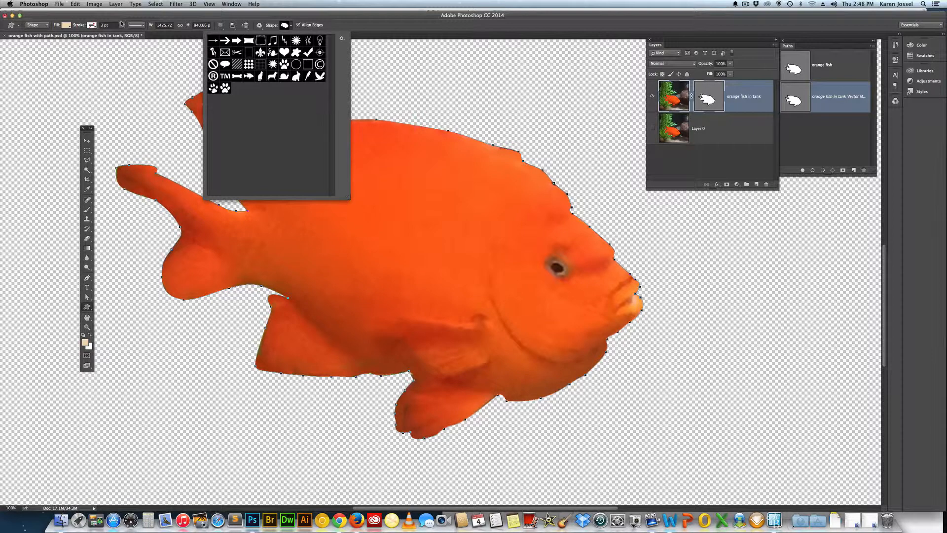
- Define the fish mask path as a custom shape named "big Orange Fish"
{"action": "left_click", "coordinate": [75, 3]}
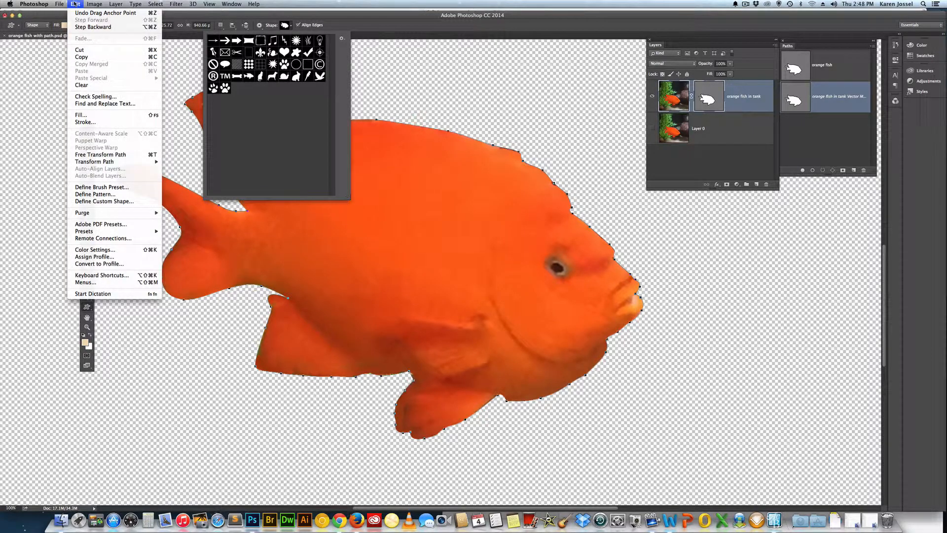
{"action": "left_click", "coordinate": [87, 202]}
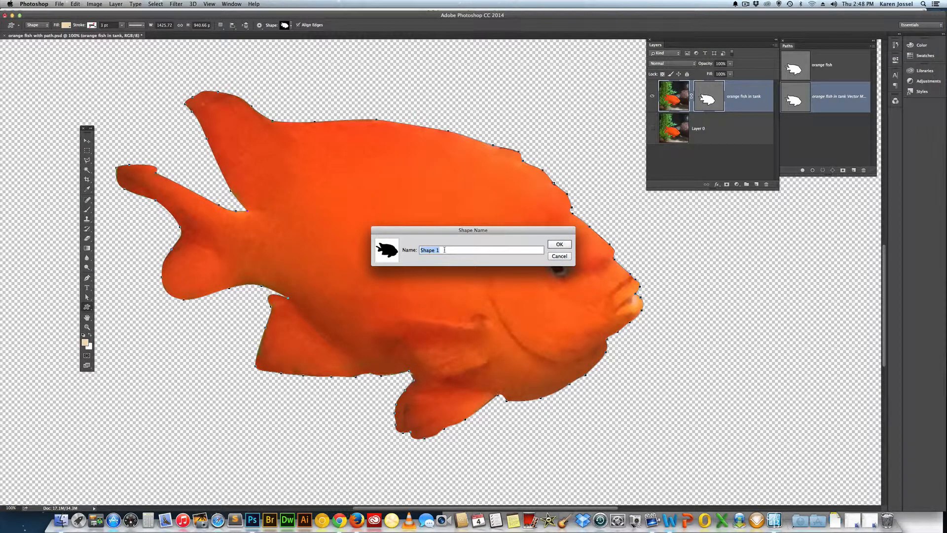
{"action": "type", "text": "big"}
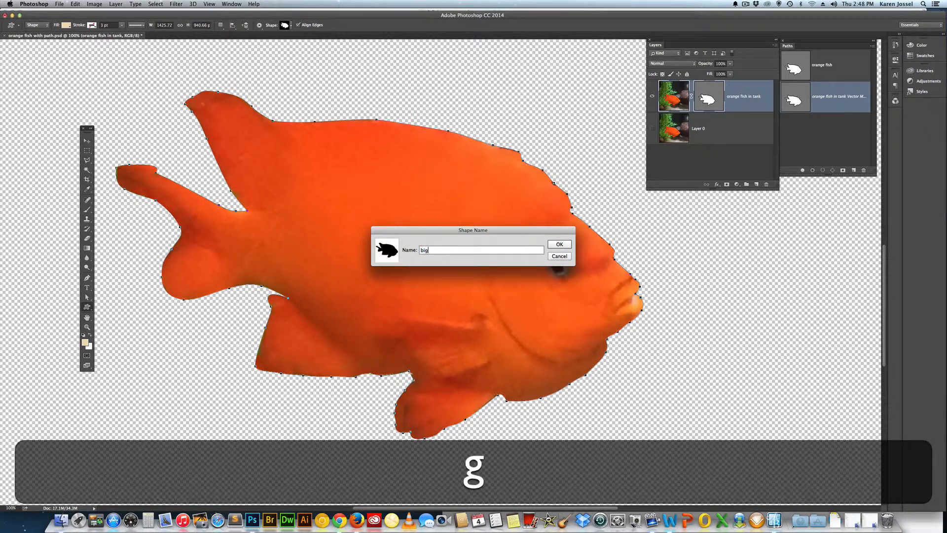
{"action": "type", "text": " Ora"}
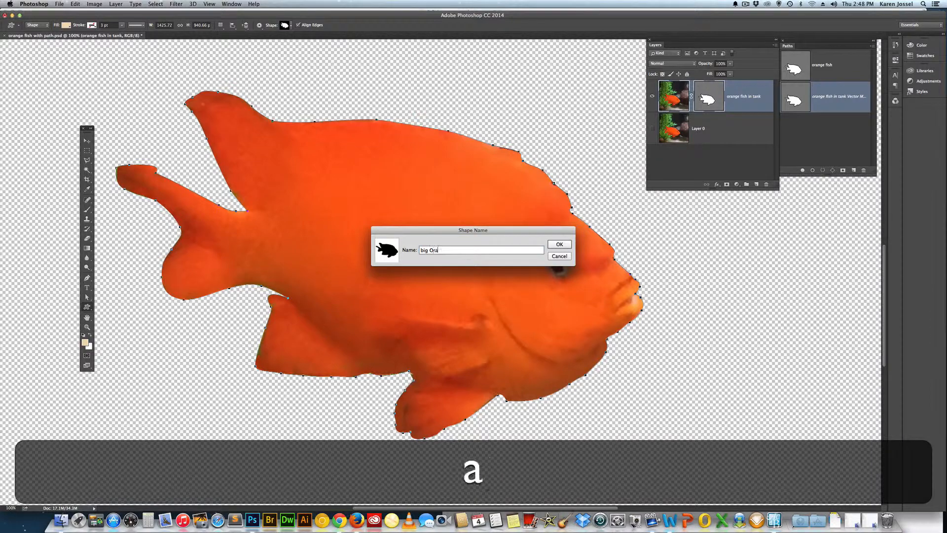
{"action": "type", "text": "nge Fish"}
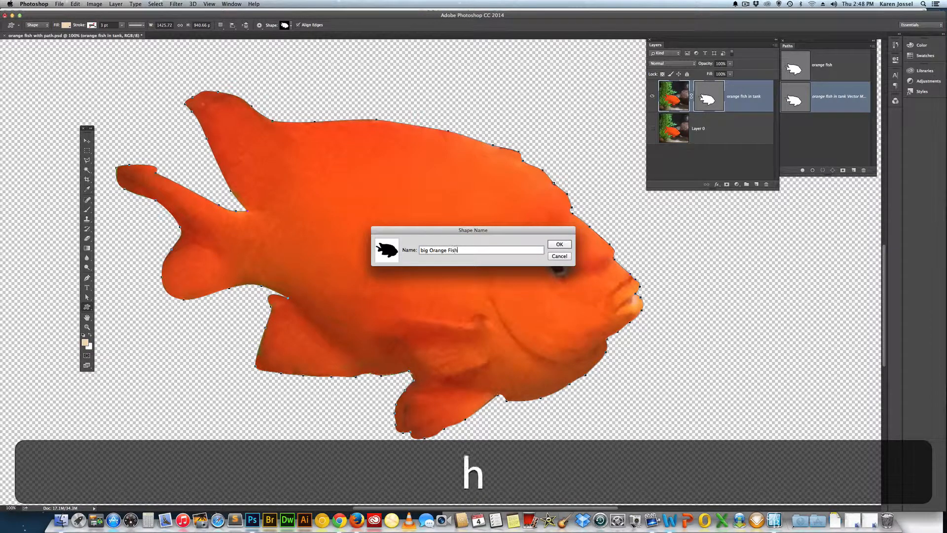
{"action": "key", "text": "Return"}
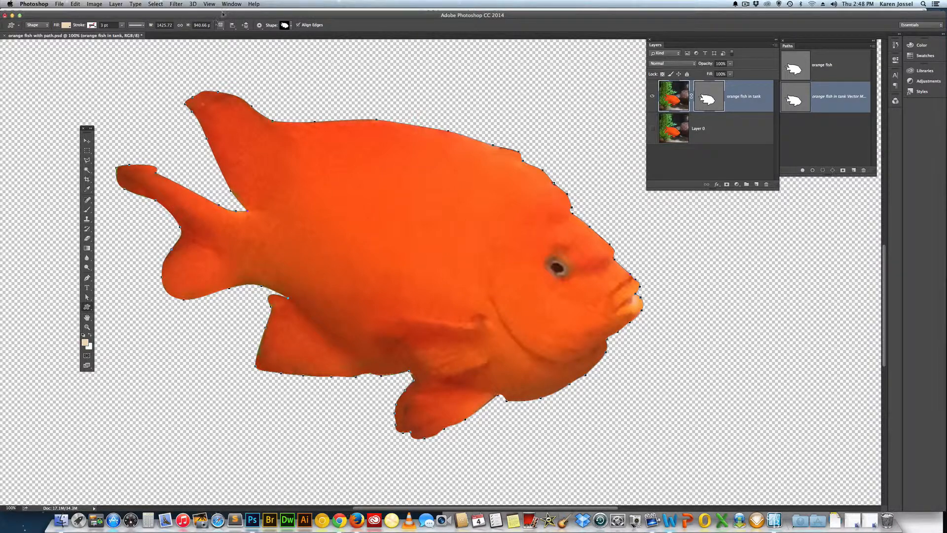
- Draw a small proportional fish with the big Orange Fish shape, about 246 px wide, in the empty area above the large fish's back
{"action": "left_click", "coordinate": [291, 25]}
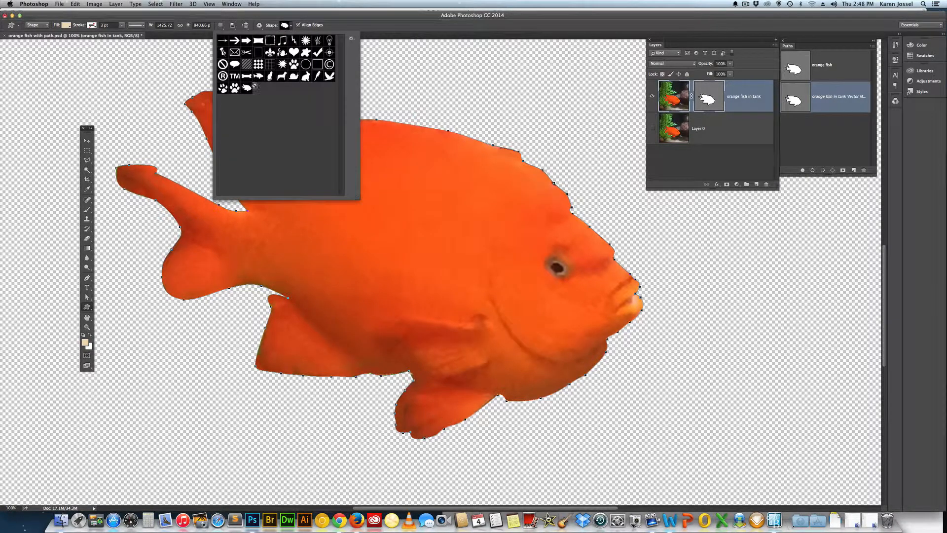
{"action": "left_click", "coordinate": [249, 91]}
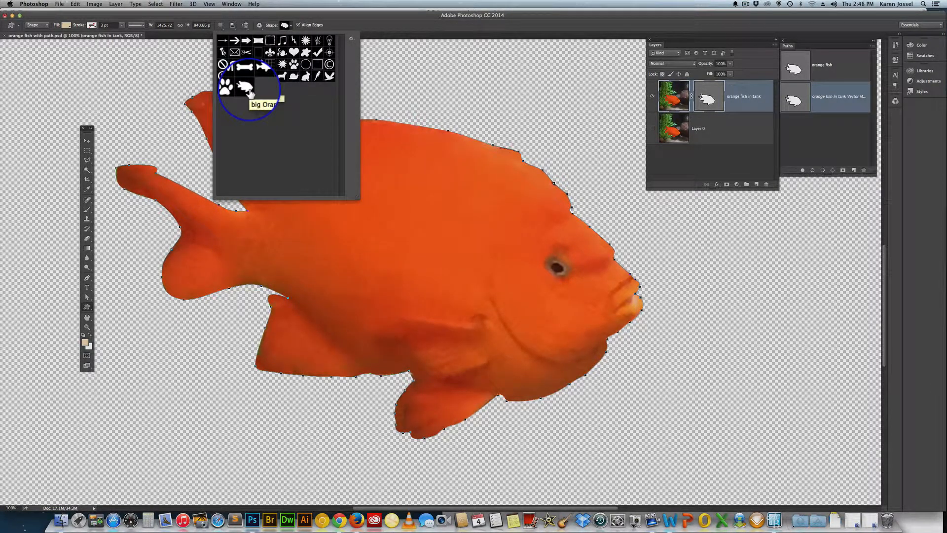
{"action": "left_click", "coordinate": [376, 25]}
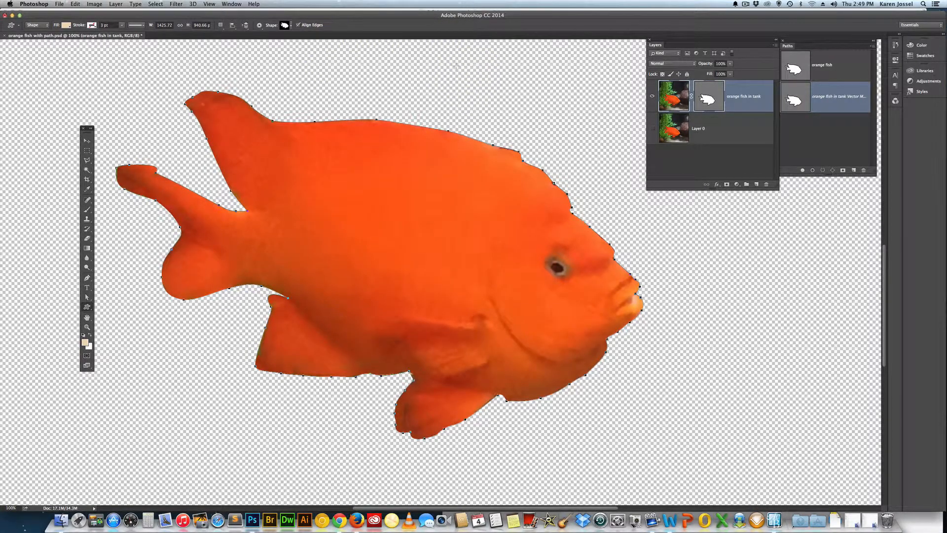
{"action": "left_click_drag", "start_coordinate": [447, 58], "coordinate": [548, 121]}
{"action": "key", "text": "shift"}
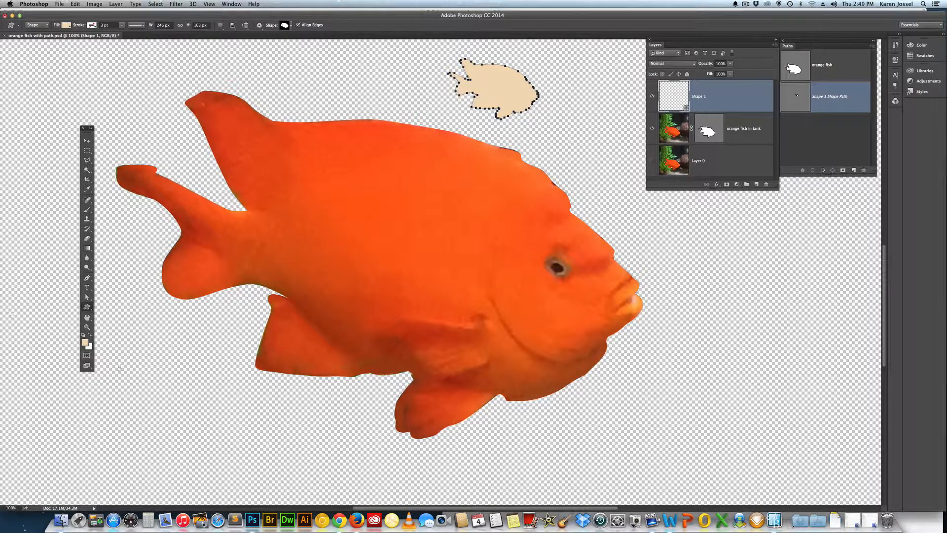
- Set the foreground color to a saturated bright blue with a hue of 209°
{"action": "left_click", "coordinate": [86, 342]}
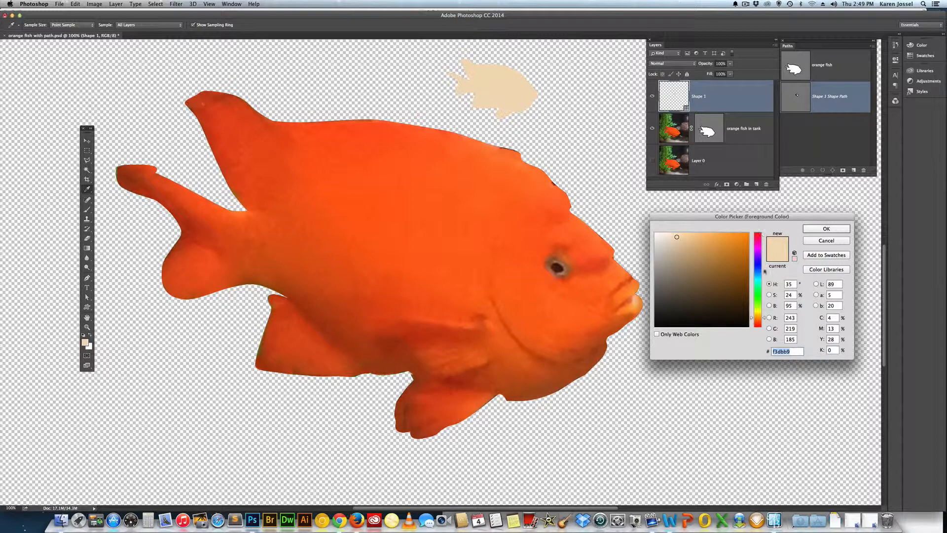
{"action": "left_click_drag", "start_coordinate": [762, 270], "coordinate": [763, 271]}
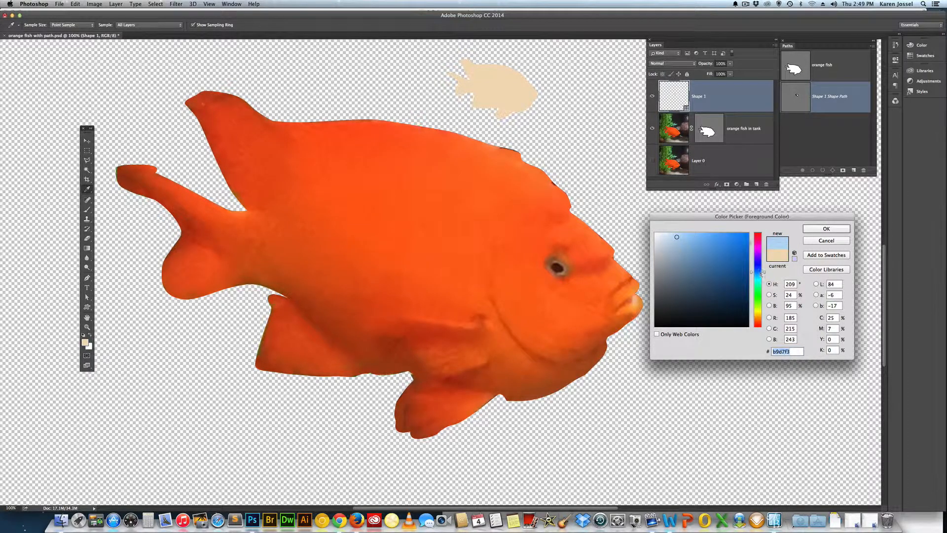
{"action": "left_click", "coordinate": [728, 239]}
{"action": "left_click", "coordinate": [821, 229]}
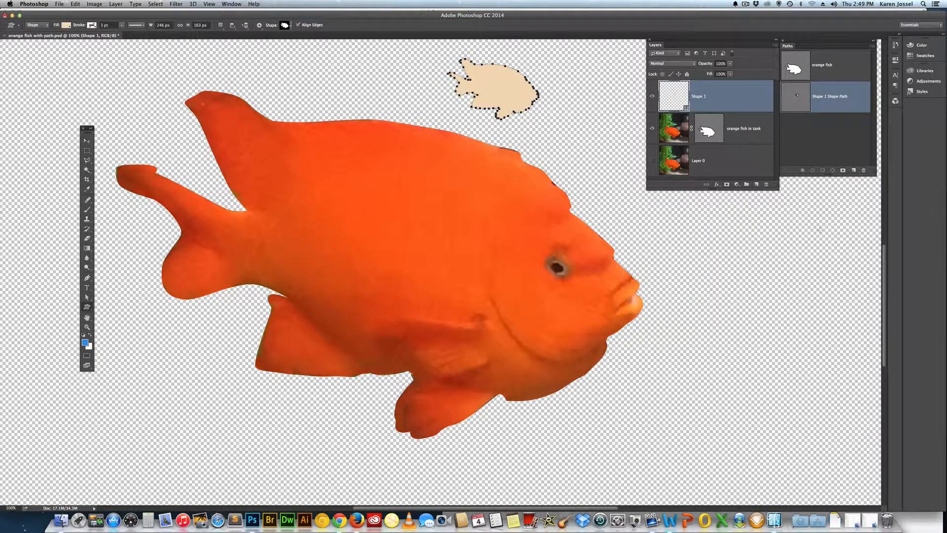
- Recolor the small fish shape layer's fill to the bright cyan blue 21badb
{"action": "double_click", "coordinate": [683, 101]}
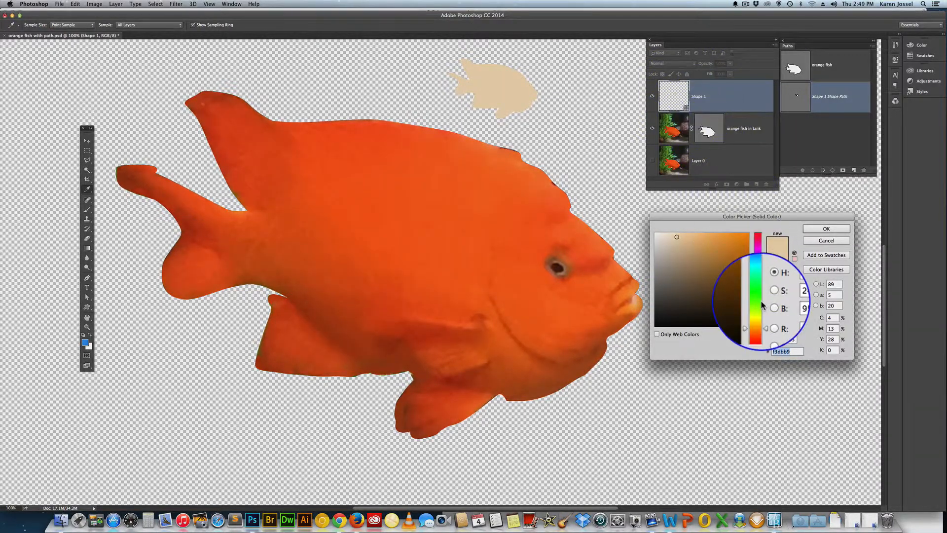
{"action": "left_click", "coordinate": [757, 275]}
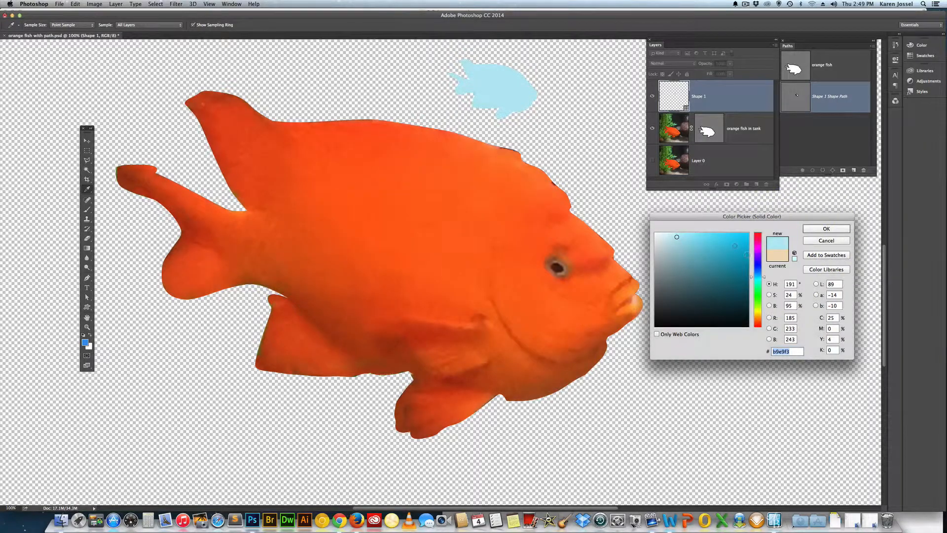
{"action": "left_click", "coordinate": [735, 246]}
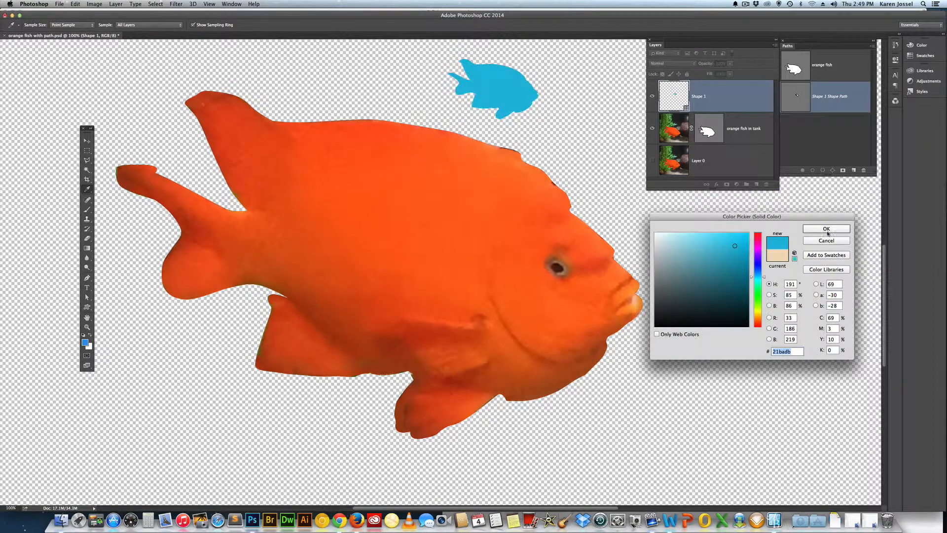
{"action": "left_click", "coordinate": [827, 230]}
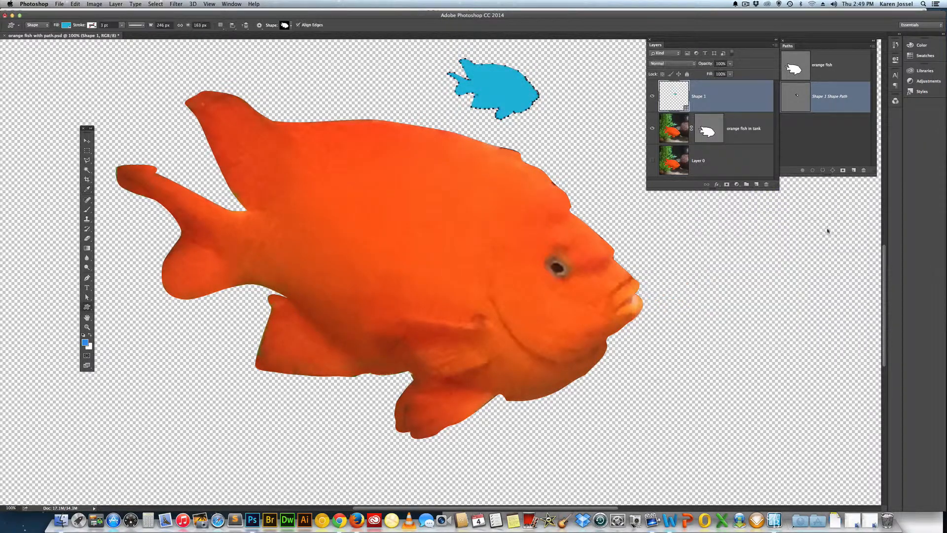
- Add Bevel & Emboss and a Pattern Overlay at 53% scale and 45% opacity to the small fish shape layer
{"action": "double_click", "coordinate": [743, 97]}
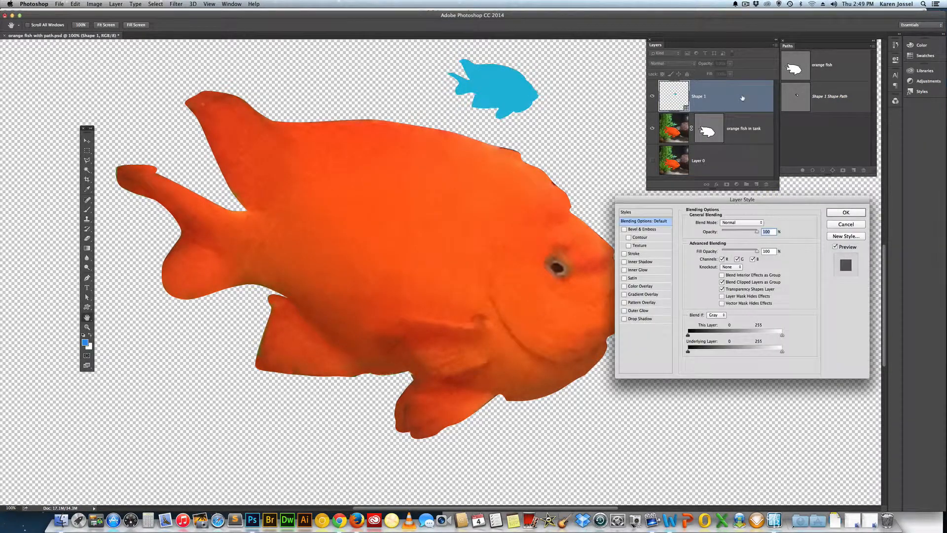
{"action": "left_click", "coordinate": [639, 229]}
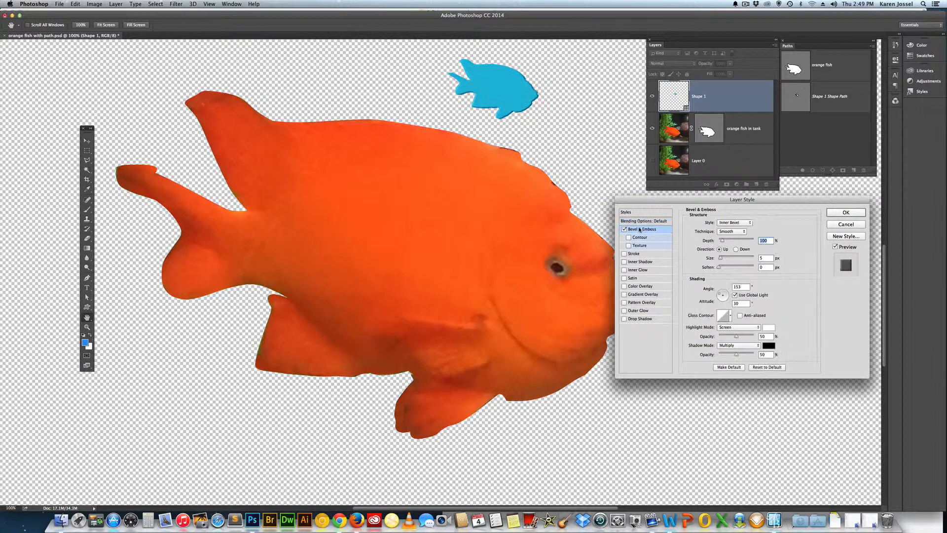
{"action": "left_click", "coordinate": [642, 302]}
{"action": "left_click_drag", "start_coordinate": [729, 265], "coordinate": [723, 267]}
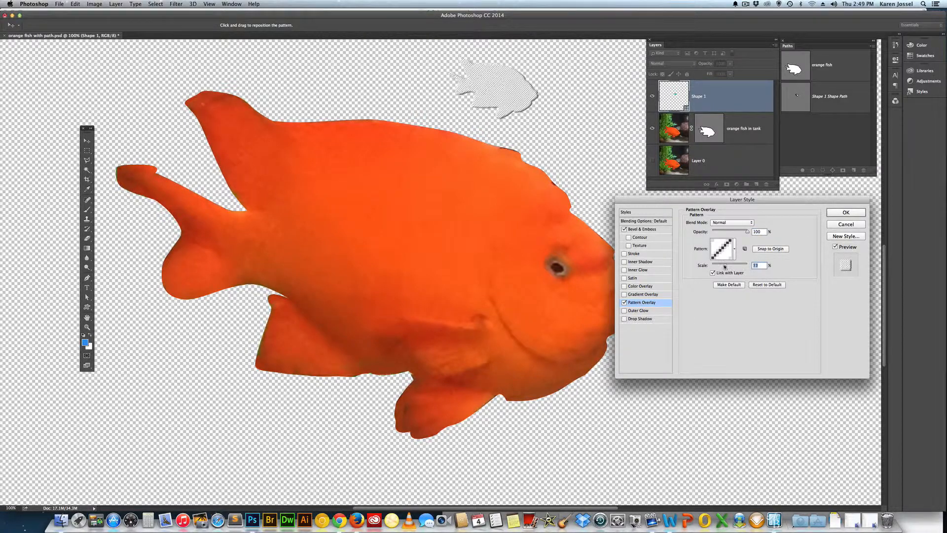
{"action": "left_click_drag", "start_coordinate": [747, 232], "coordinate": [728, 234]}
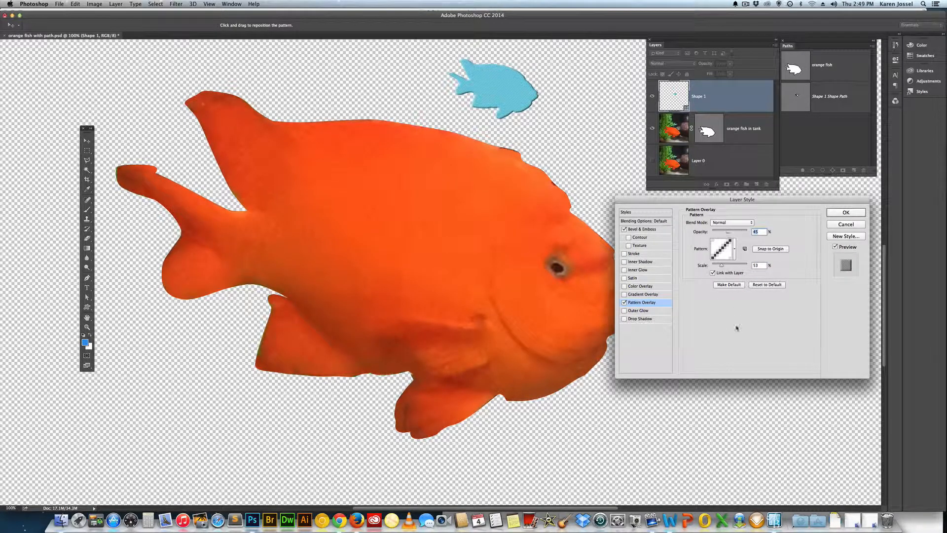
- Append the Nature Patterns set and use its mottled blue-purple pattern for the small fish's Pattern Overlay
{"action": "left_click", "coordinate": [737, 251]}
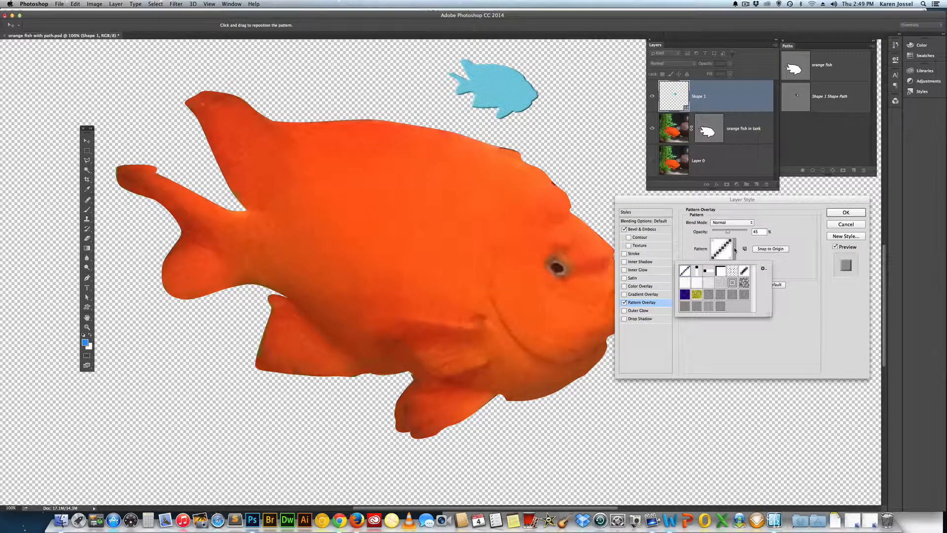
{"action": "left_click", "coordinate": [763, 268]}
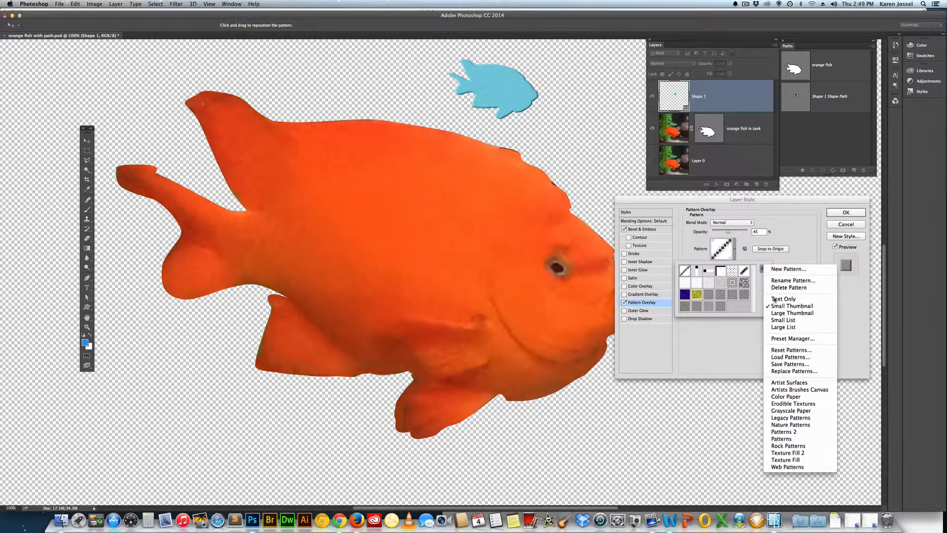
{"action": "left_click", "coordinate": [809, 426]}
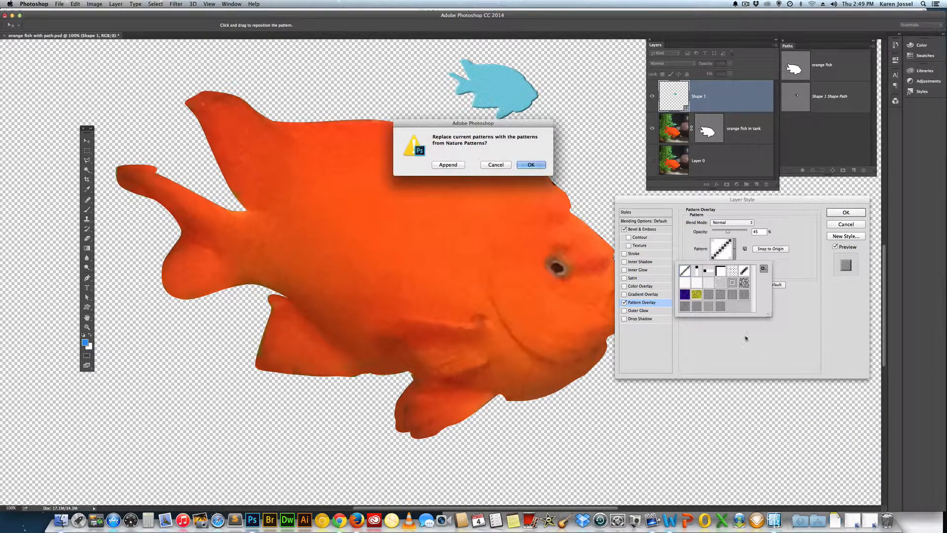
{"action": "left_click", "coordinate": [453, 164]}
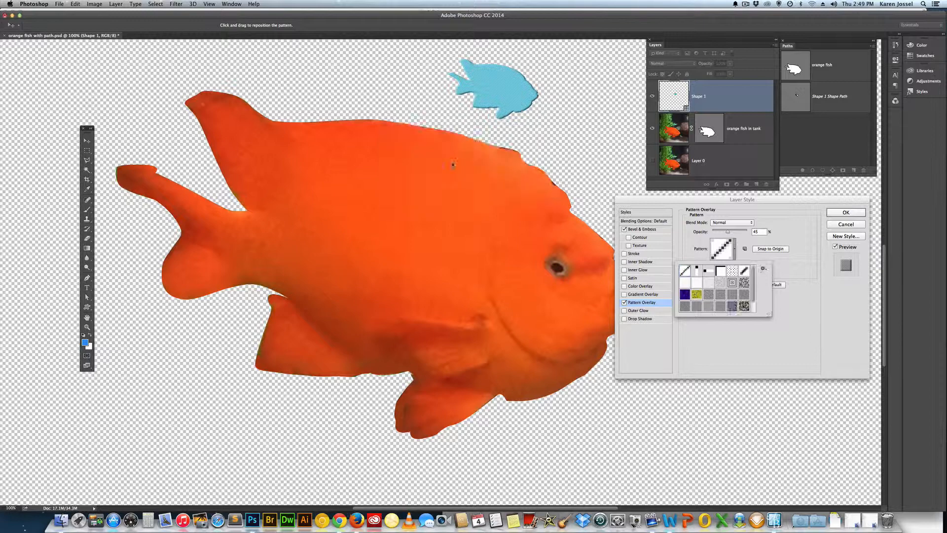
{"action": "left_click", "coordinate": [733, 306]}
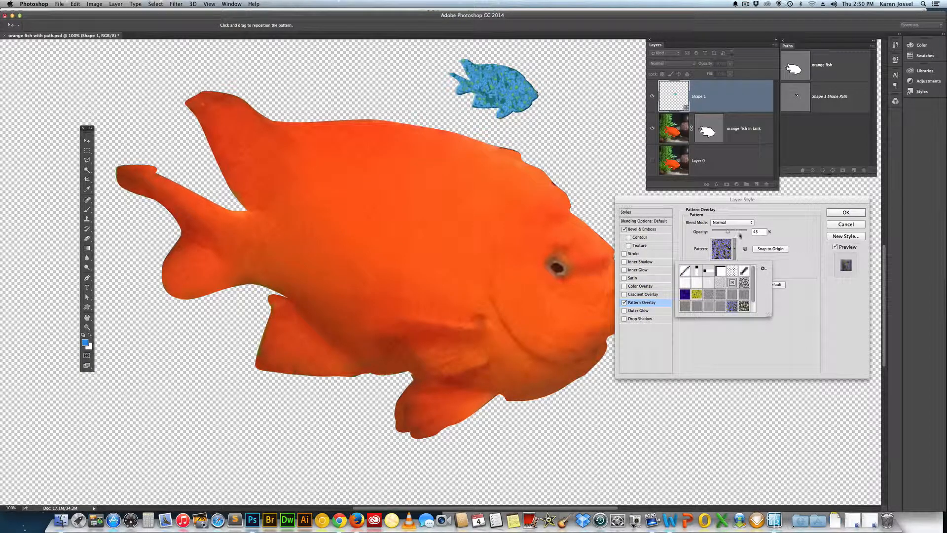
- Lower the Pattern Overlay's opacity to about 13%, apply the layer style, and choose the Move Tool
{"action": "left_click_drag", "start_coordinate": [728, 231], "coordinate": [716, 233]}
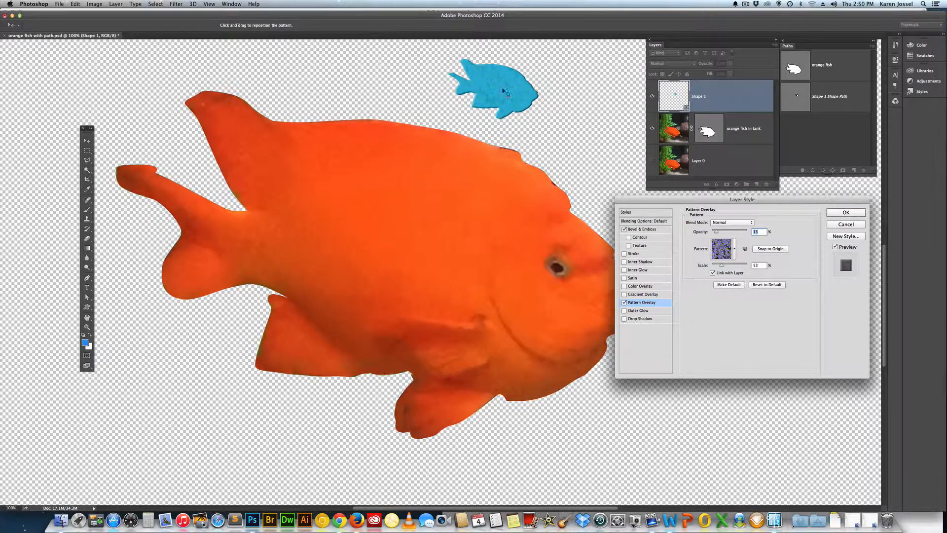
{"action": "left_click", "coordinate": [854, 213]}
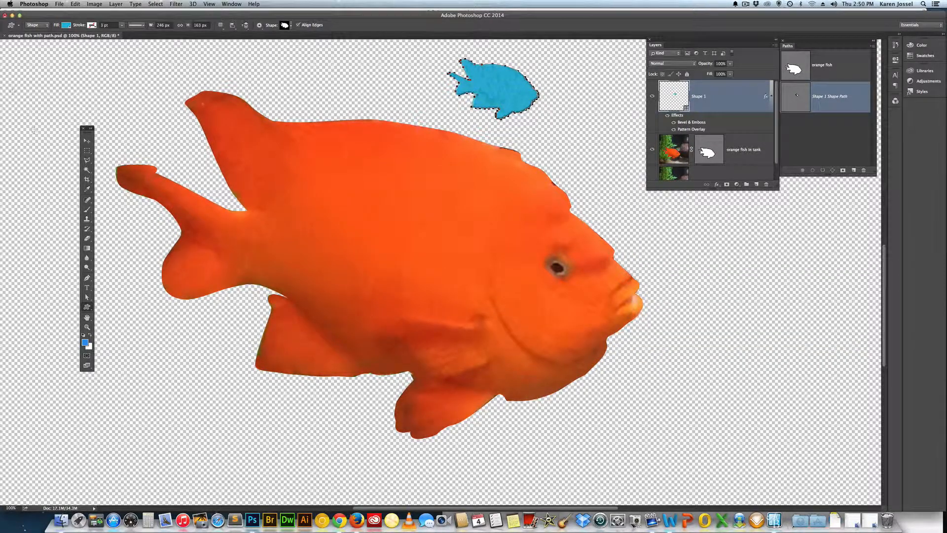
{"action": "left_click", "coordinate": [87, 141]}
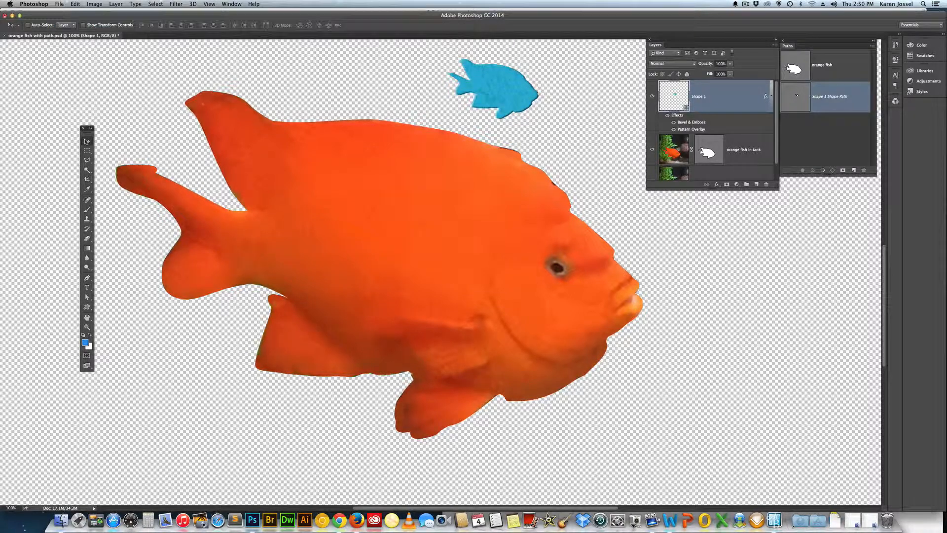